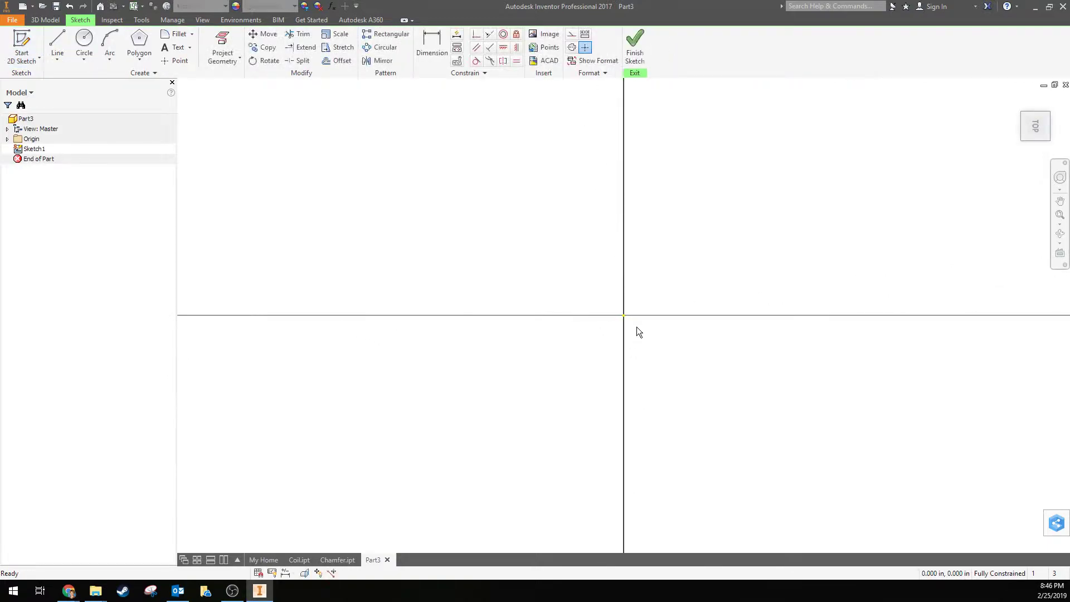
- Draw an 8 in by 8 in two-point rectangle with its first corner at the sketch origin
mouse_move(648, 288)
middle_mouse_down()
mouse_move(334, 354)
mouse_move(302, 426)
middle_mouse_up()
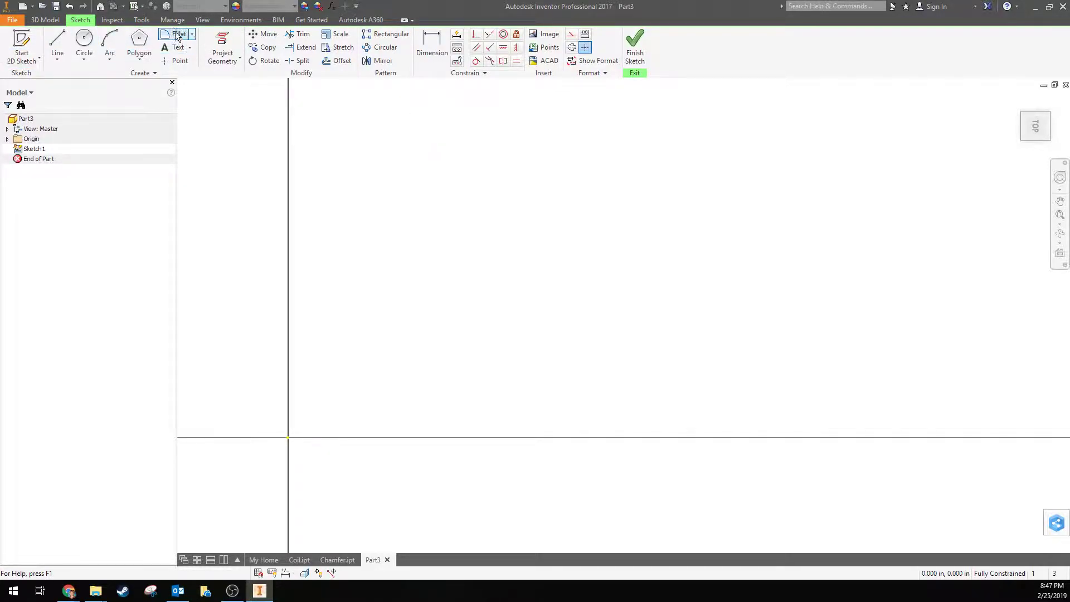
left_click(139, 58)
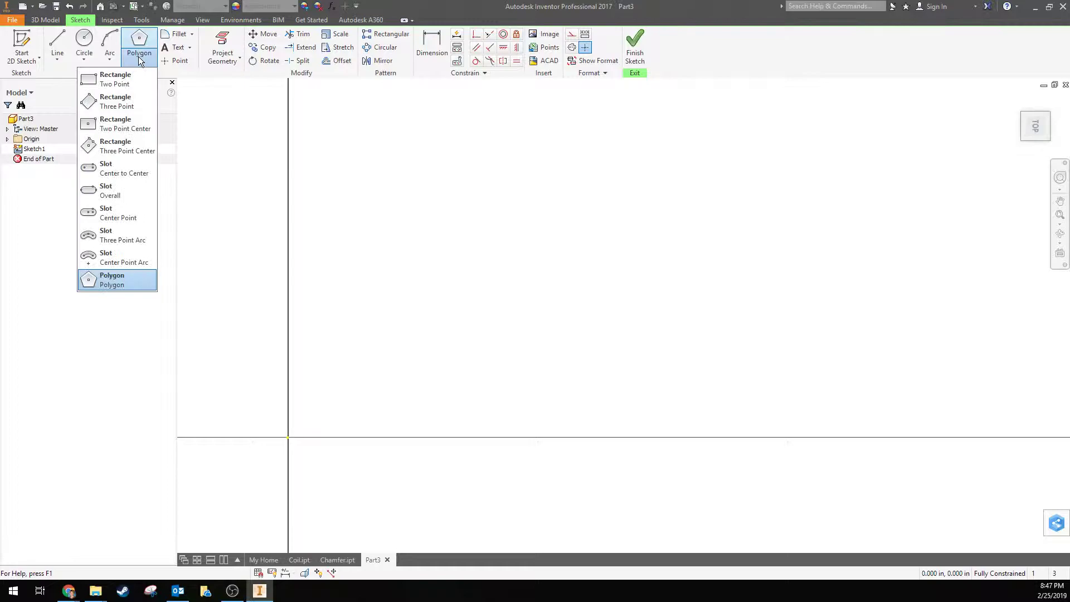
left_click(124, 81)
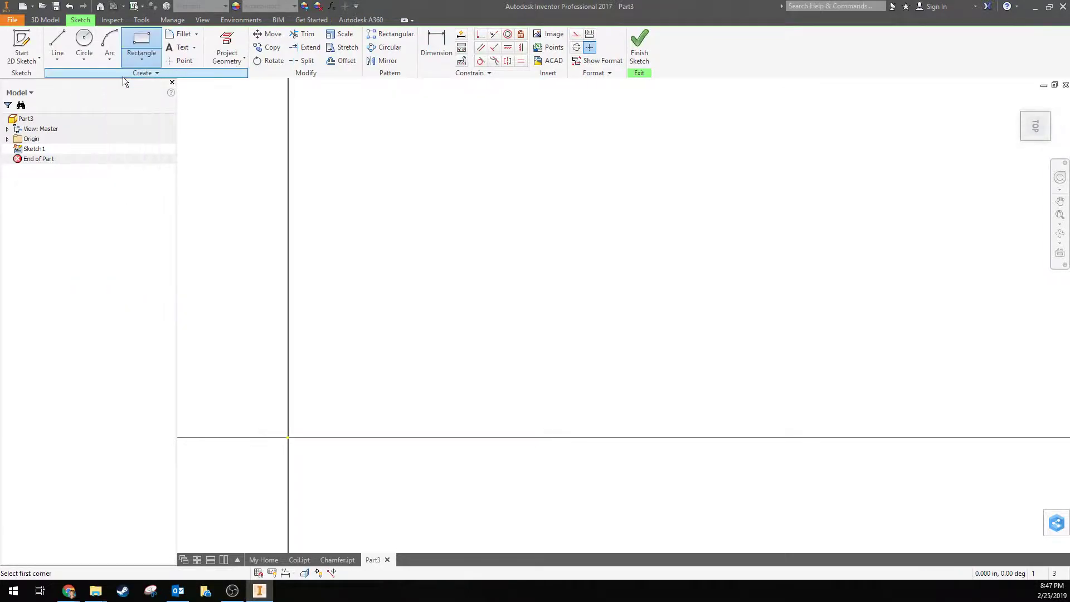
left_click(288, 438)
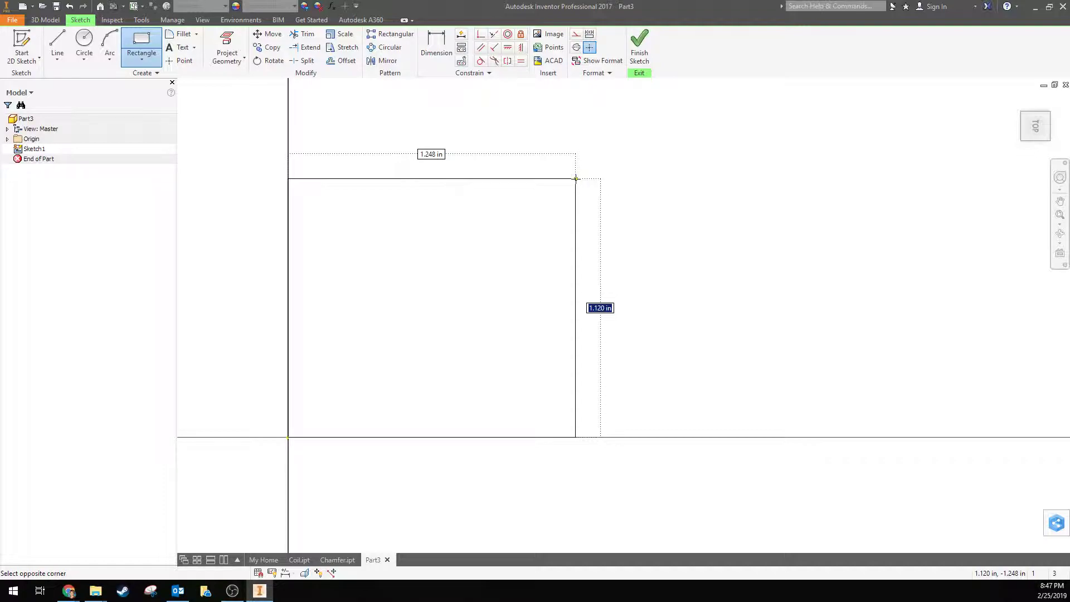
type("8")
key("Tab")
type("8")
key("Tab")
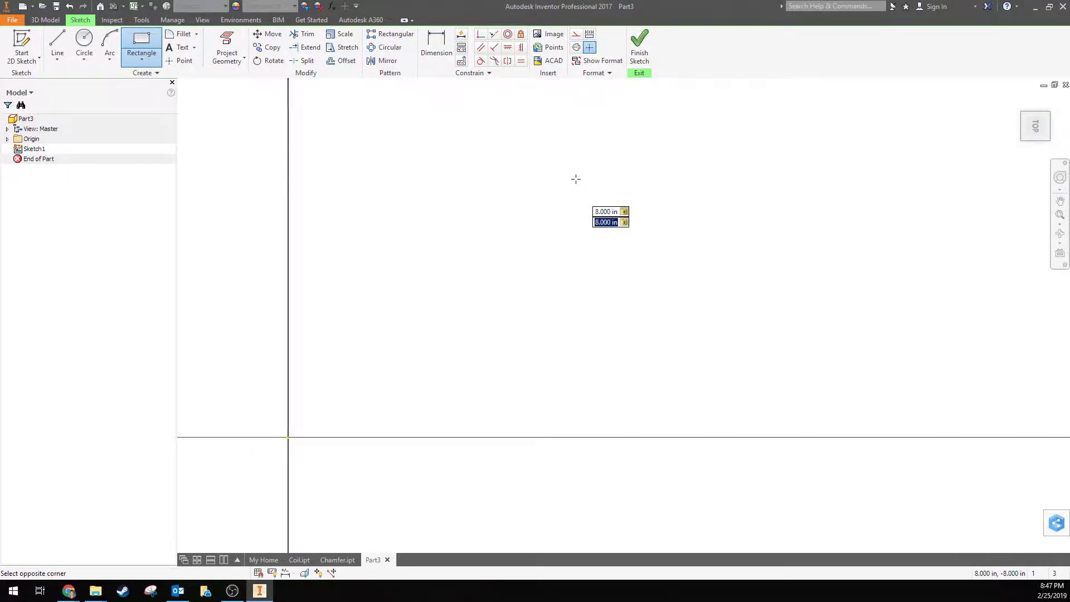
key("Return")
- Draw a 1 in by 1 in square inside the large square, starting from the origin corner
scroll(586, 200, "down", 3)
scroll(587, 199, "up", 4)
scroll(587, 200, "up", 5)
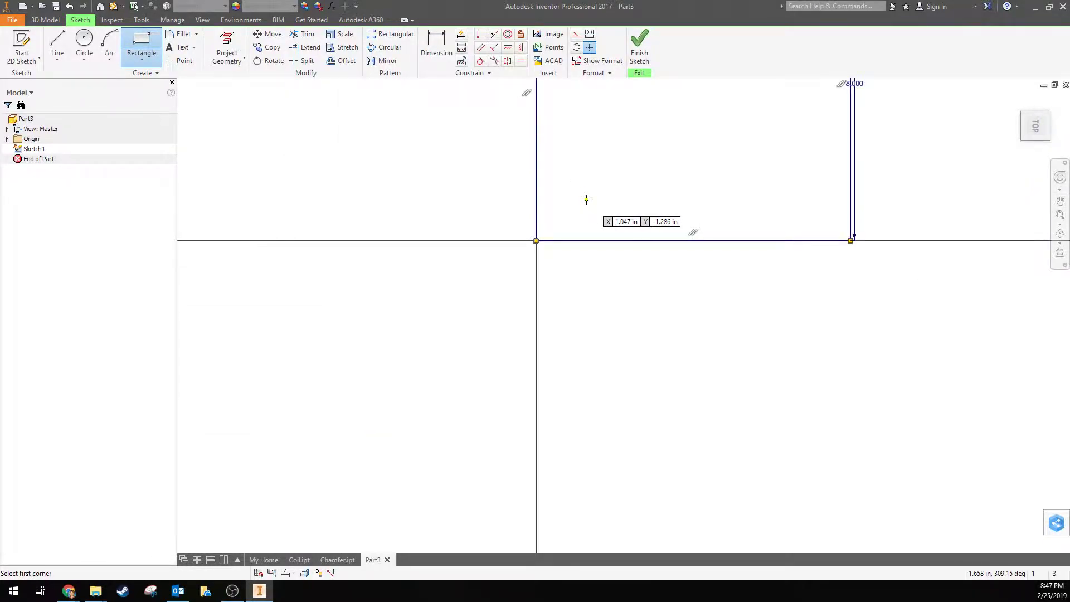
mouse_move(586, 198)
middle_mouse_down()
mouse_move(360, 417)
mouse_move(363, 394)
middle_mouse_up()
scroll(369, 390, "down", 5)
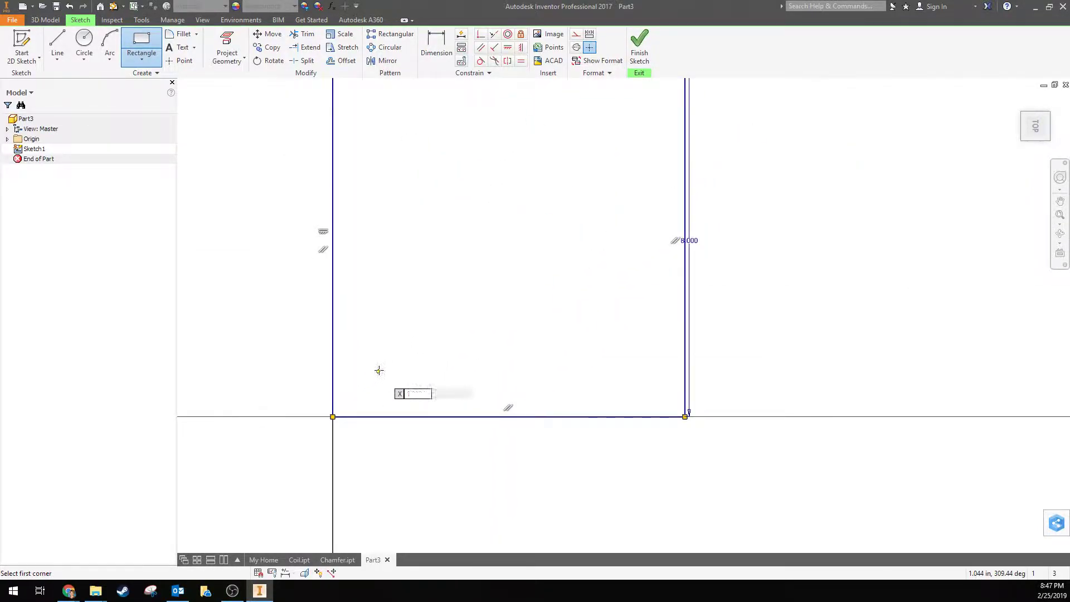
scroll(381, 366, "up", 4)
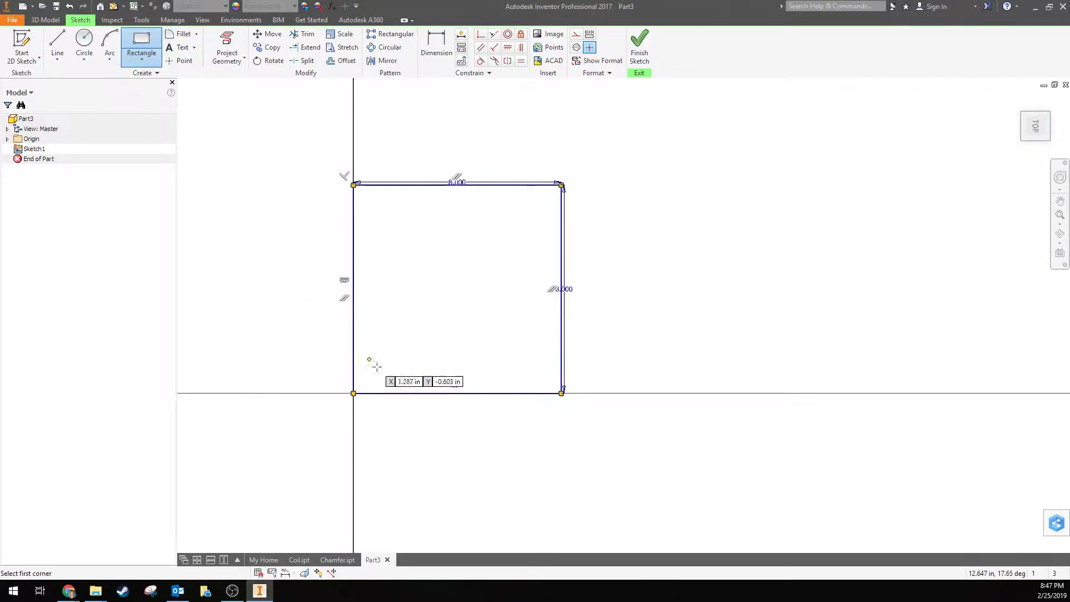
left_click(353, 393)
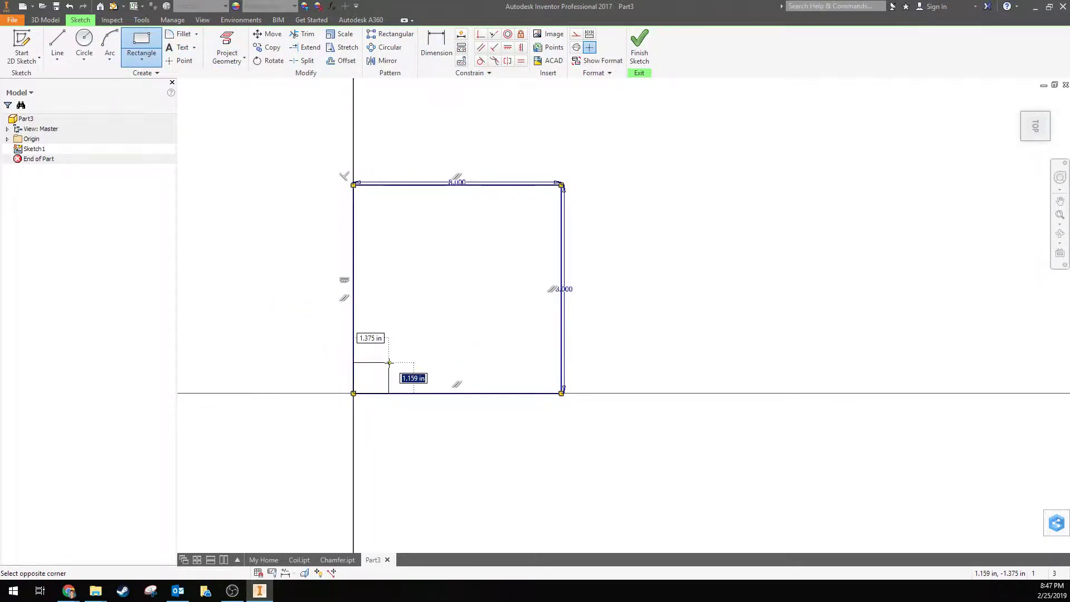
type("1")
key("Tab")
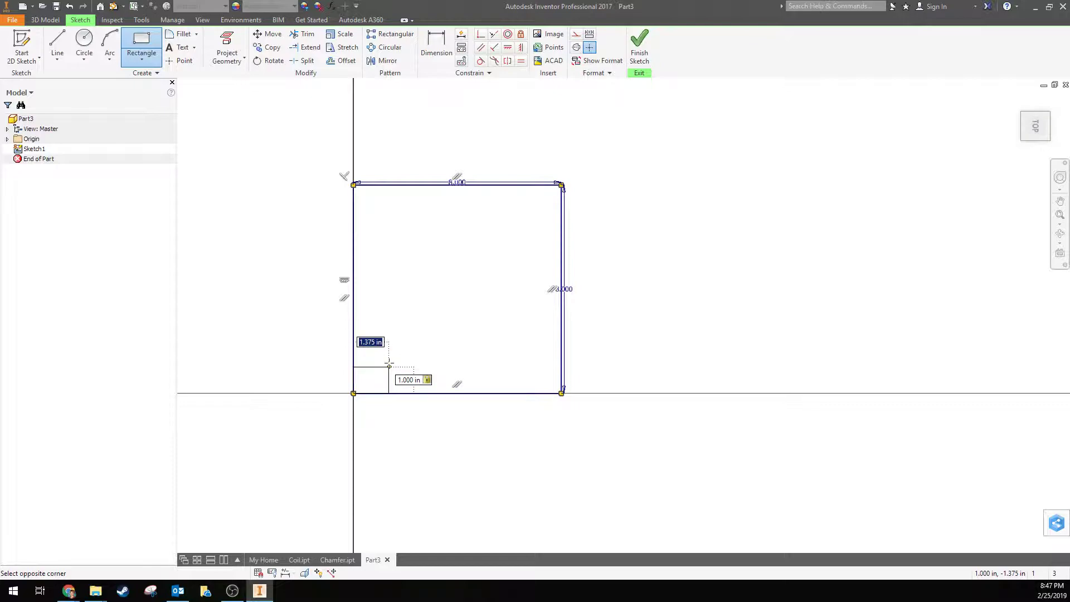
type("1")
key("Return")
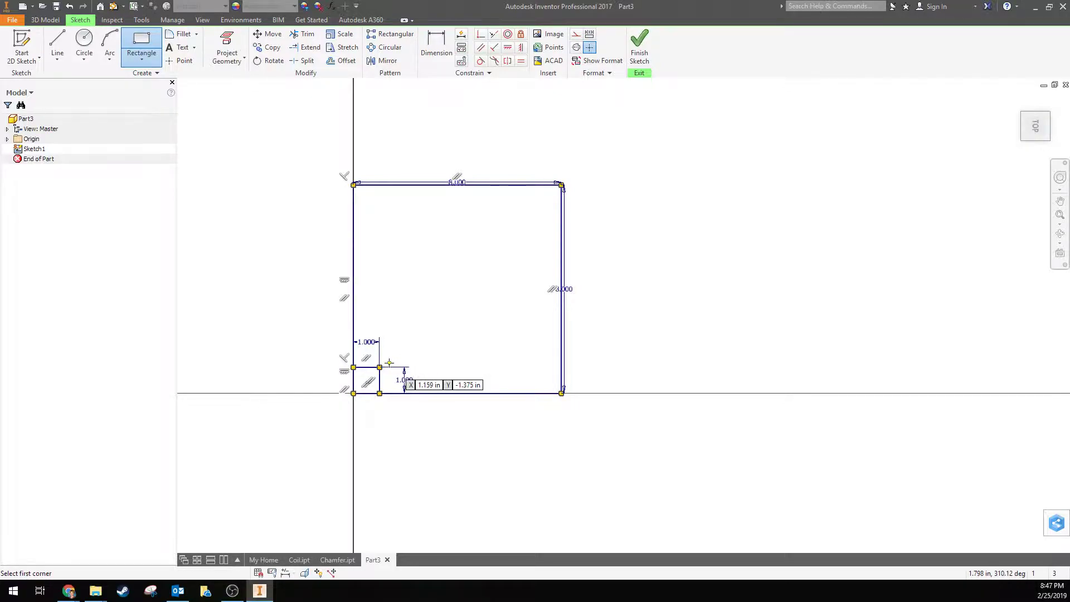
scroll(389, 362, "up", 3)
scroll(389, 363, "down", 2)
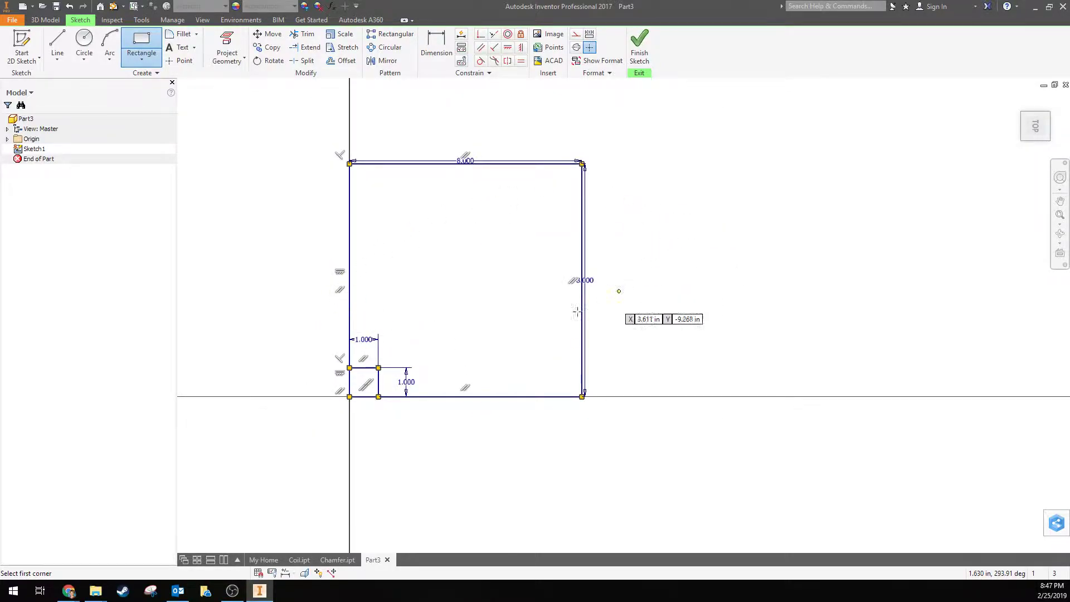
left_click(393, 34)
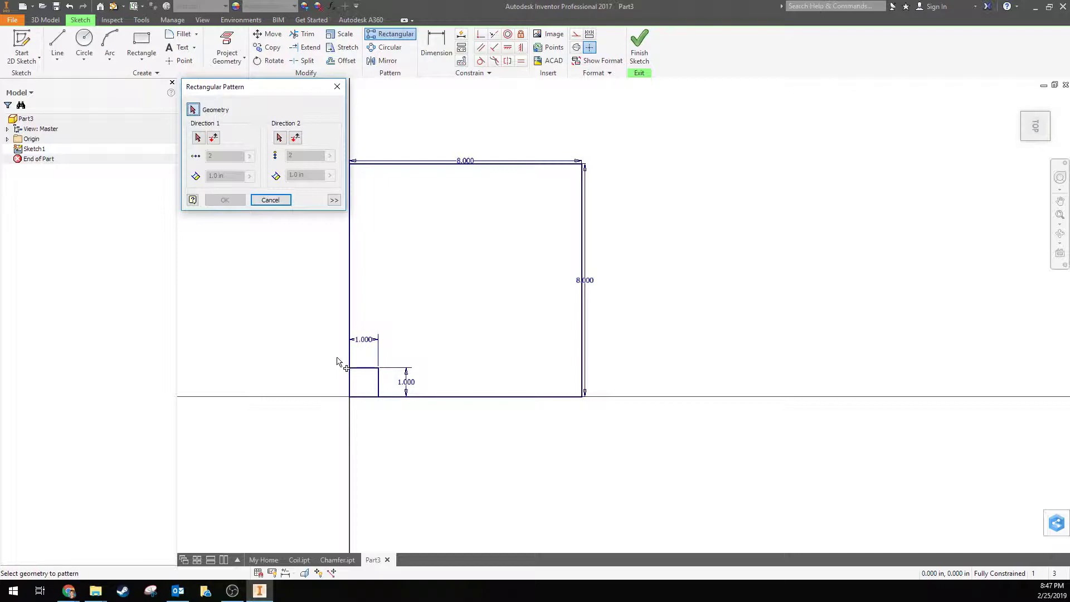
left_click_drag(337, 358, 401, 426)
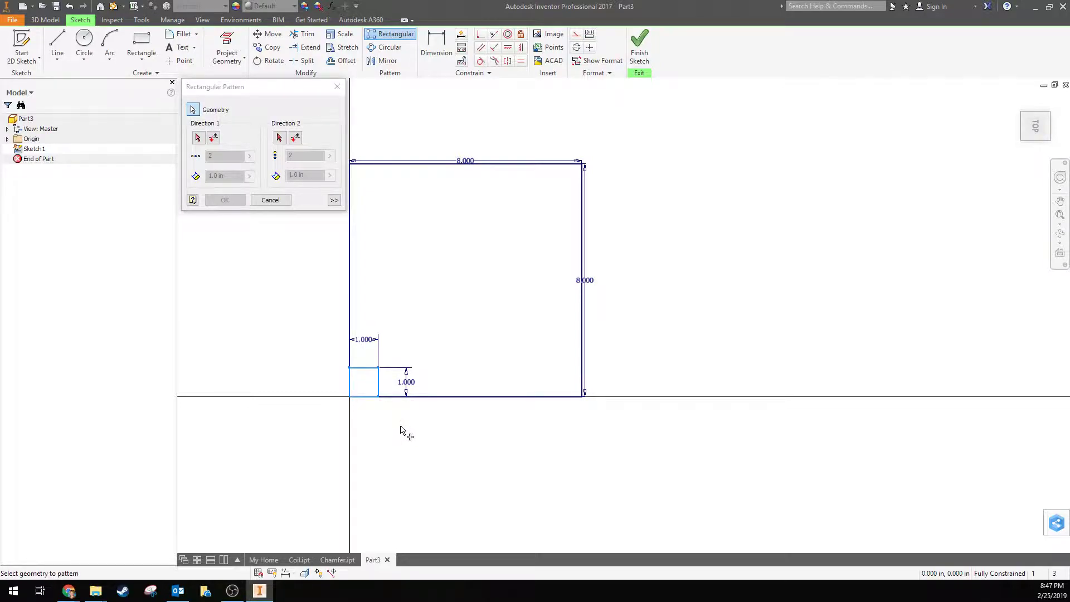
left_click(401, 426)
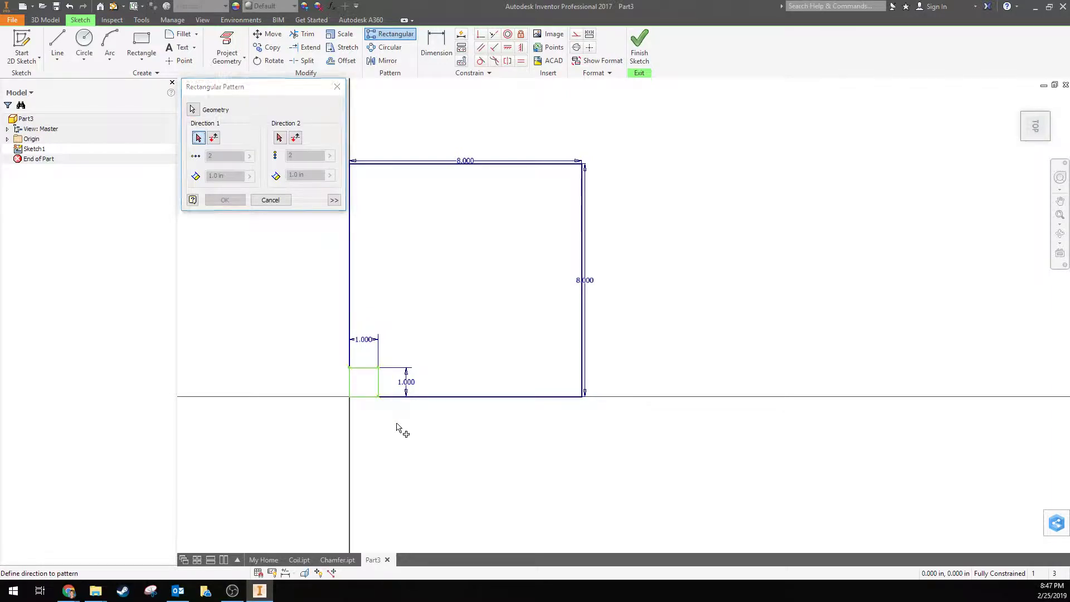
key("Escape")
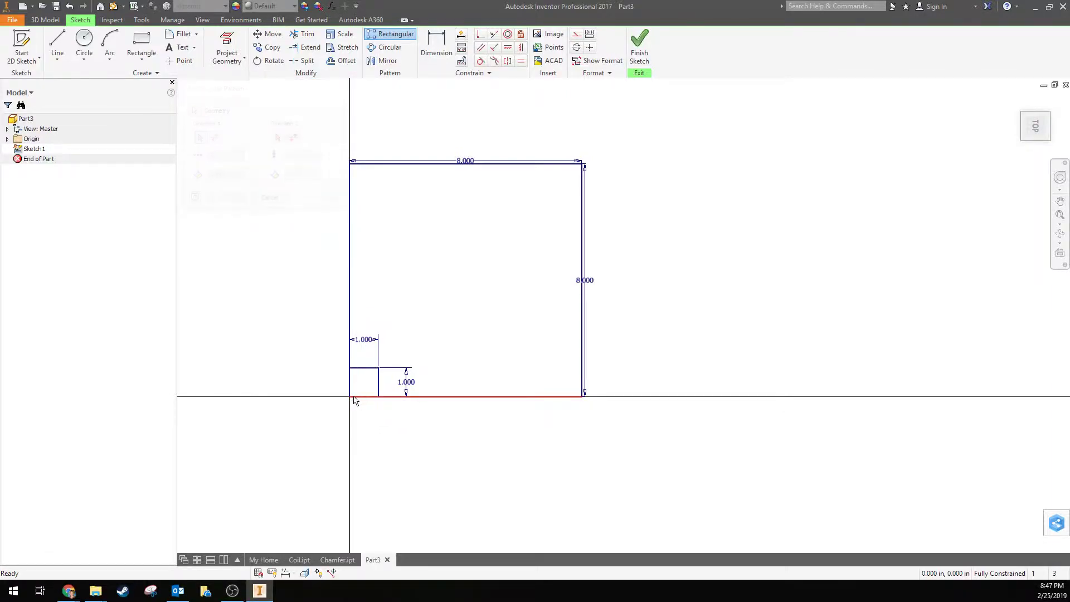
left_click(391, 34)
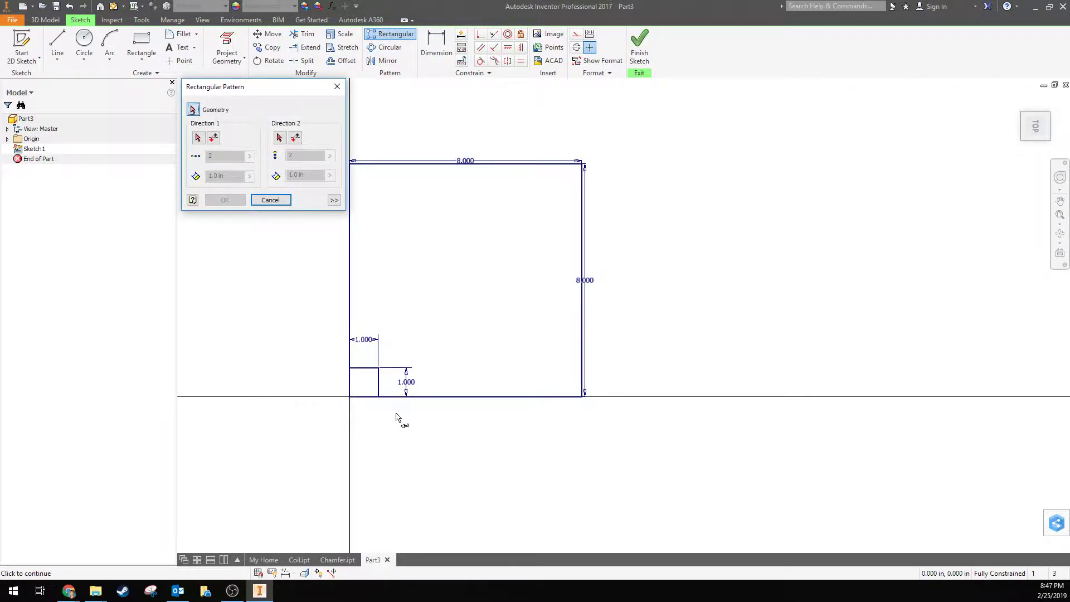
left_click_drag(397, 414, 308, 349)
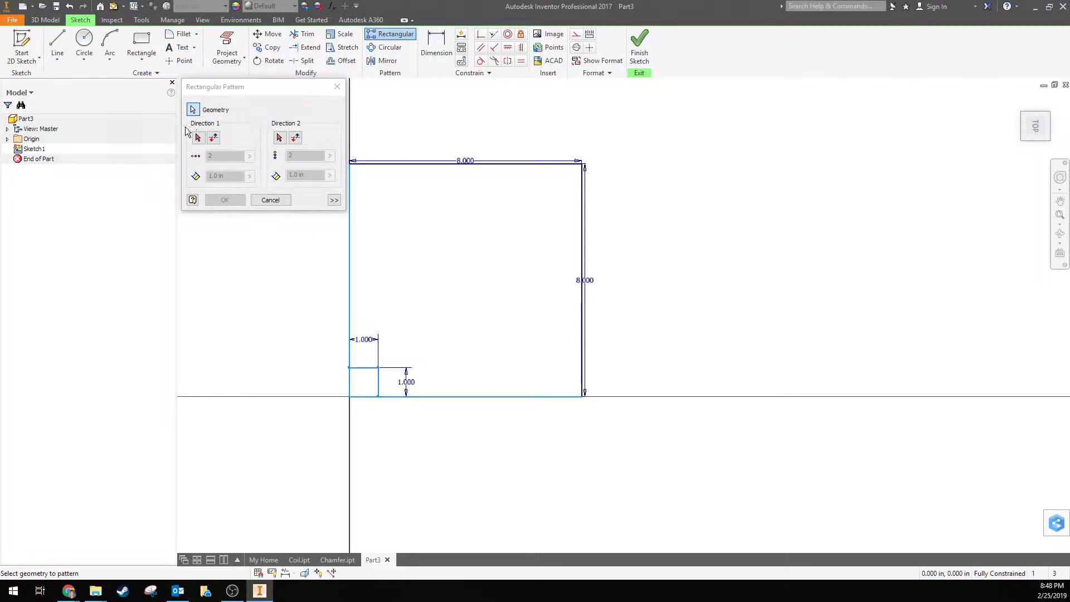
left_click(192, 109)
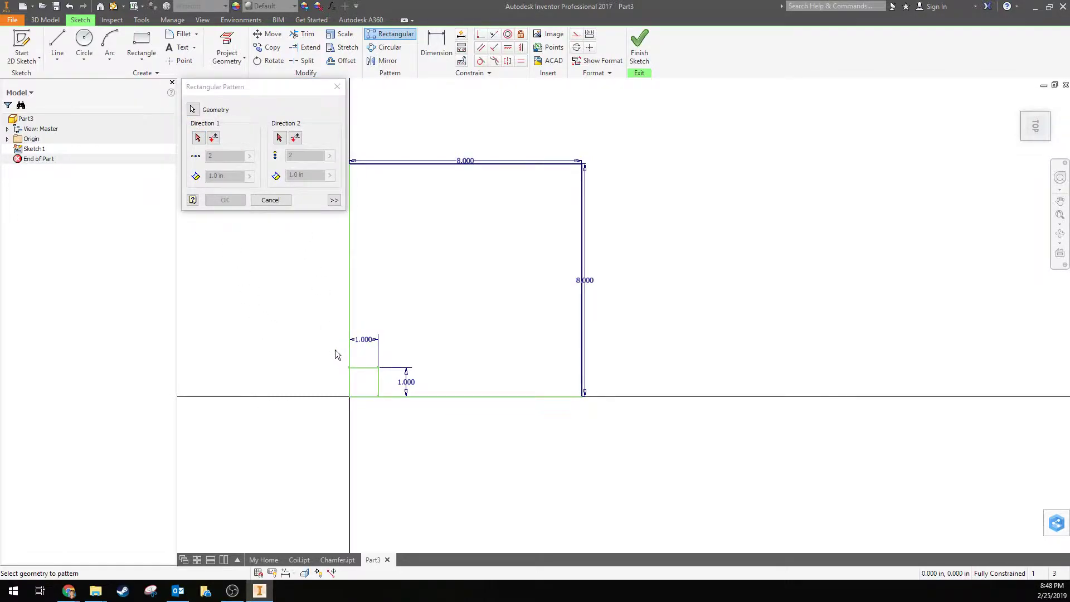
key("Escape")
- Create a rectangular pattern of the 1 in square with 4 instances spaced 2 in apart, running inward along the large square's lower edge
left_click(375, 34)
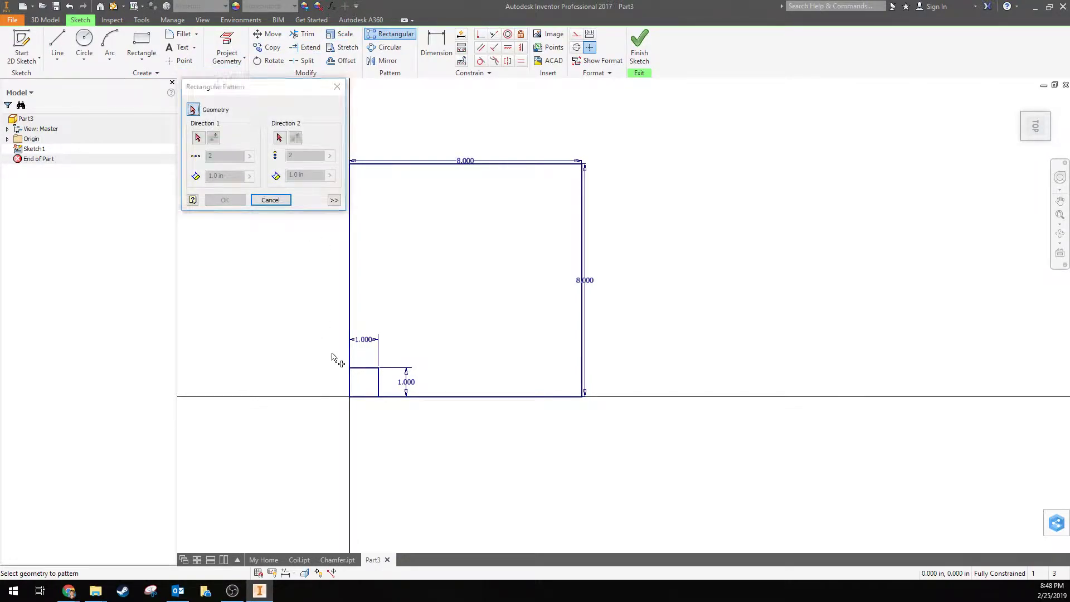
left_click_drag(333, 352, 398, 424)
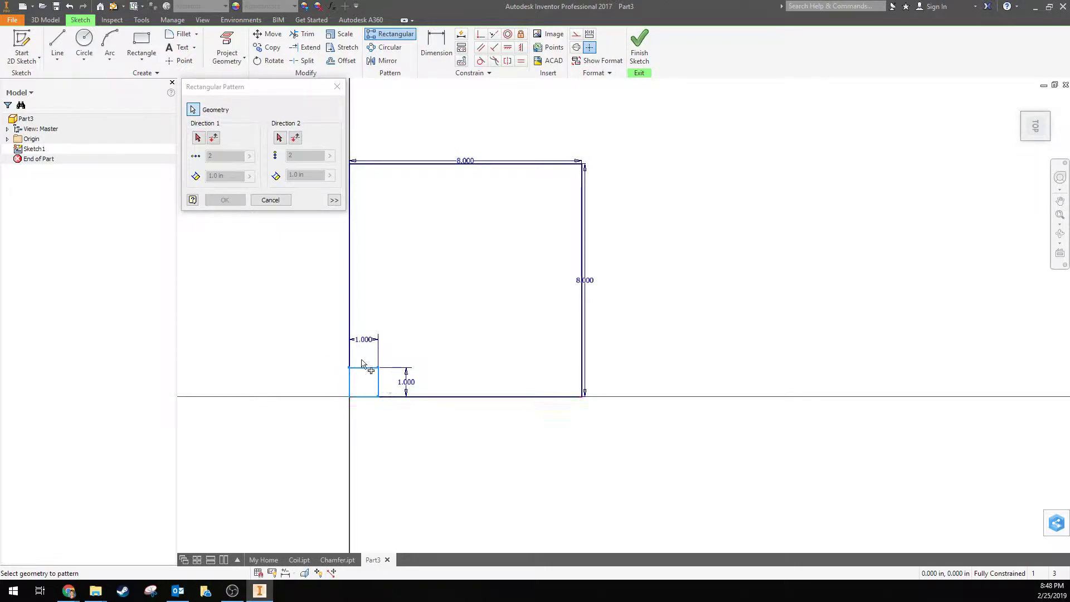
left_click(197, 137)
left_click(456, 397)
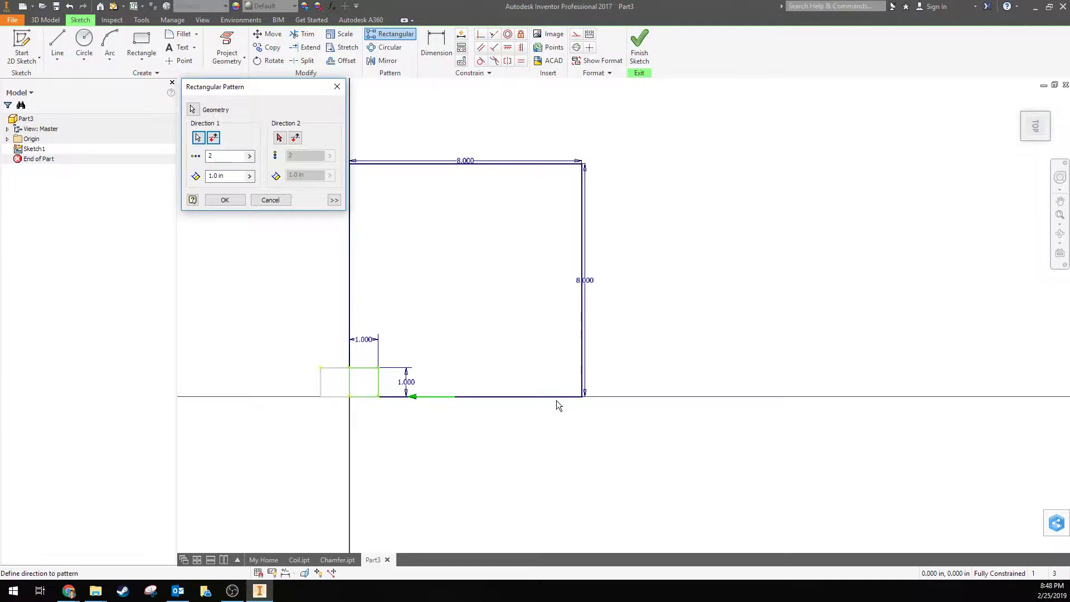
left_click(213, 138)
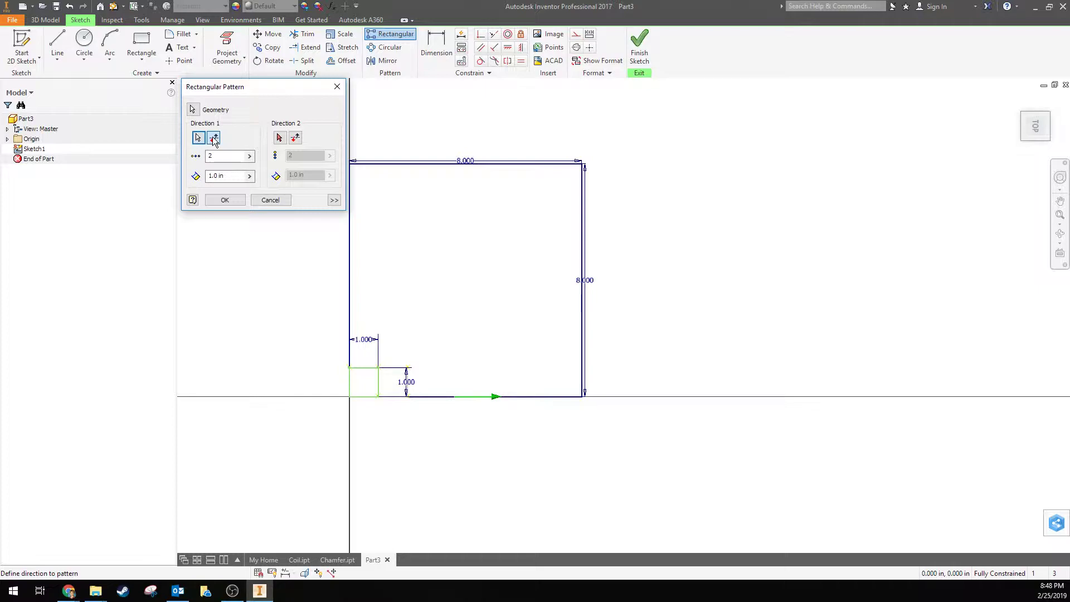
left_click_drag(218, 157, 202, 157)
type("4")
key("Tab")
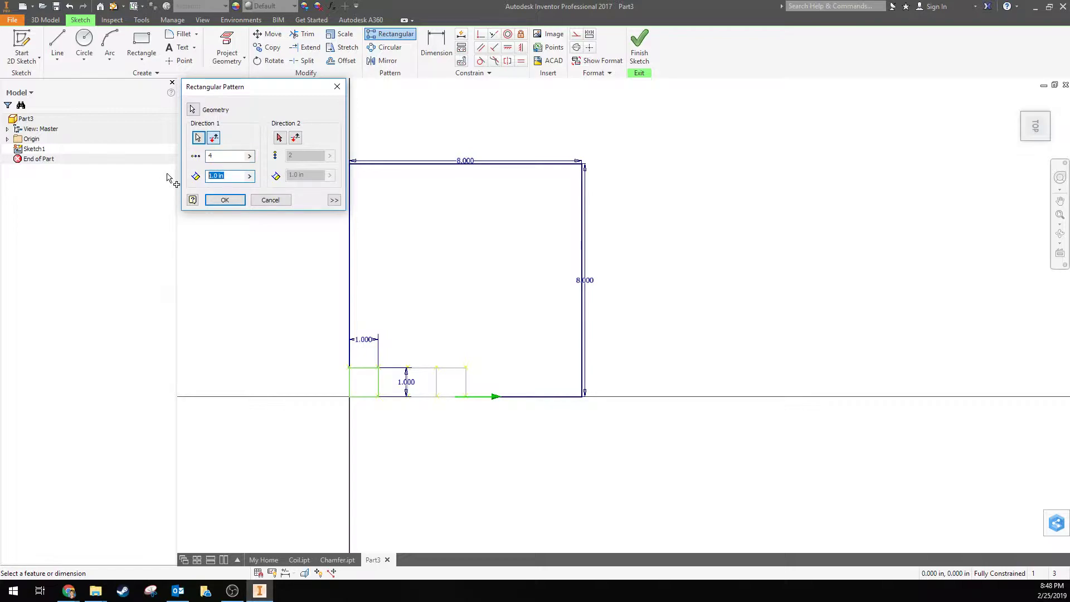
type("2")
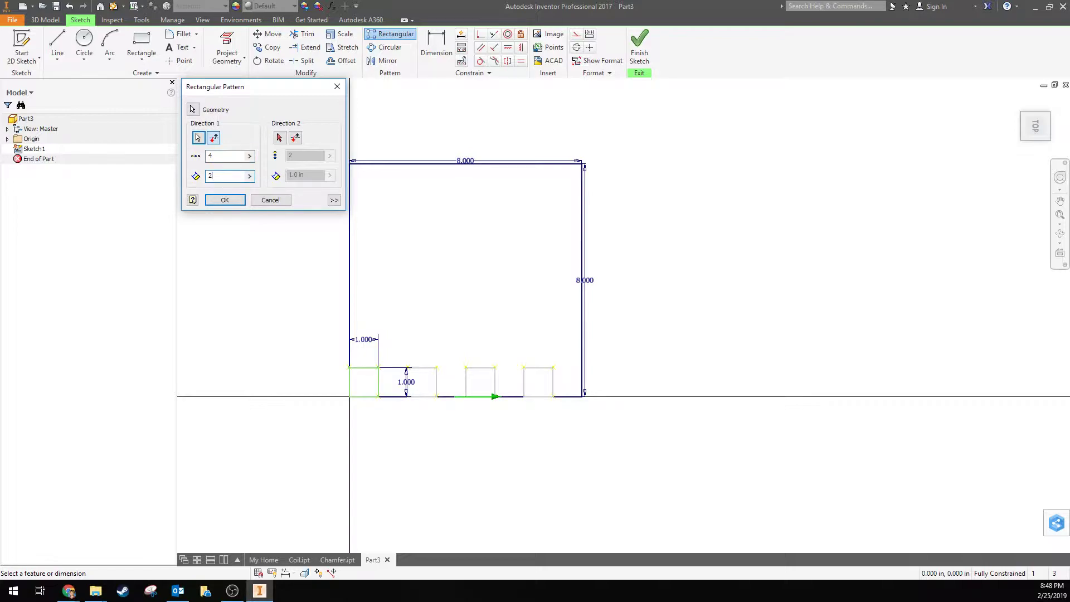
left_click(225, 200)
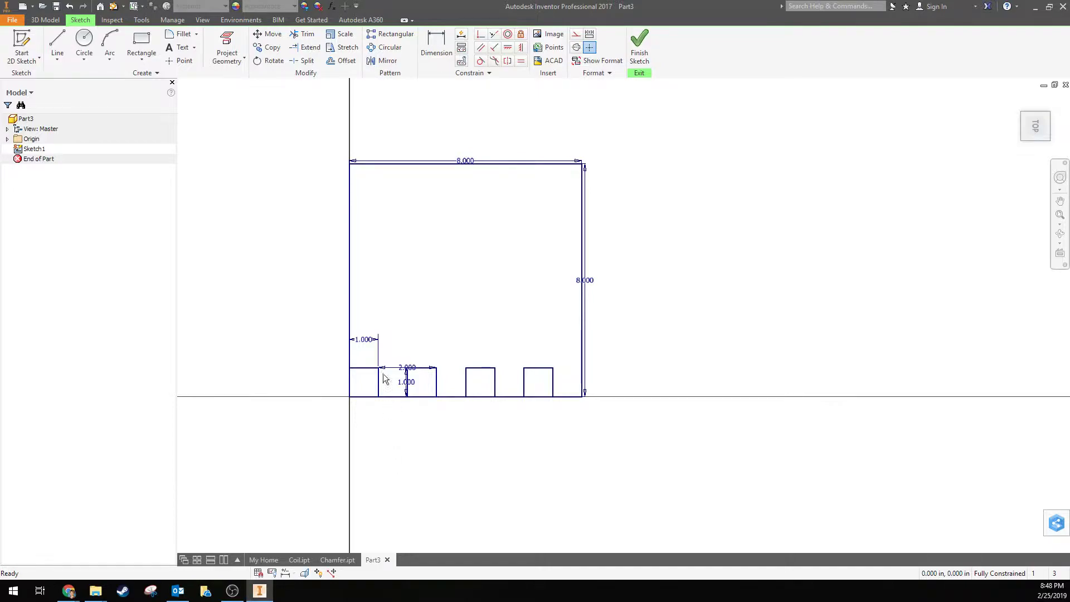
- Copy the row of four small squares from the origin to the first square's upper-right corner, forming a staggered second row
left_click(260, 49)
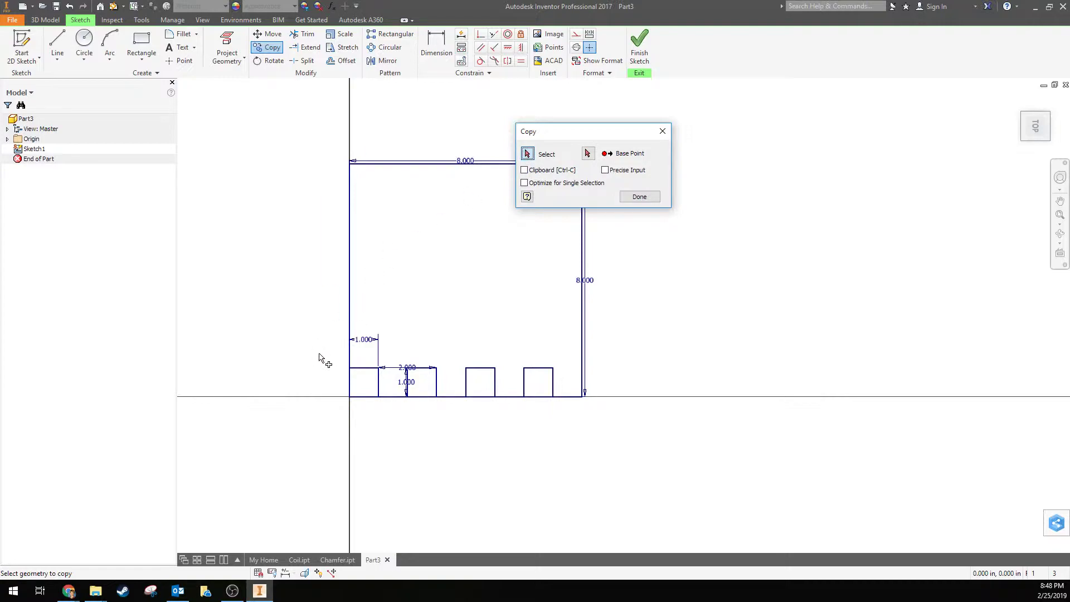
mouse_move(318, 354)
left_mouse_down()
mouse_move(420, 396)
mouse_move(566, 426)
left_mouse_up()
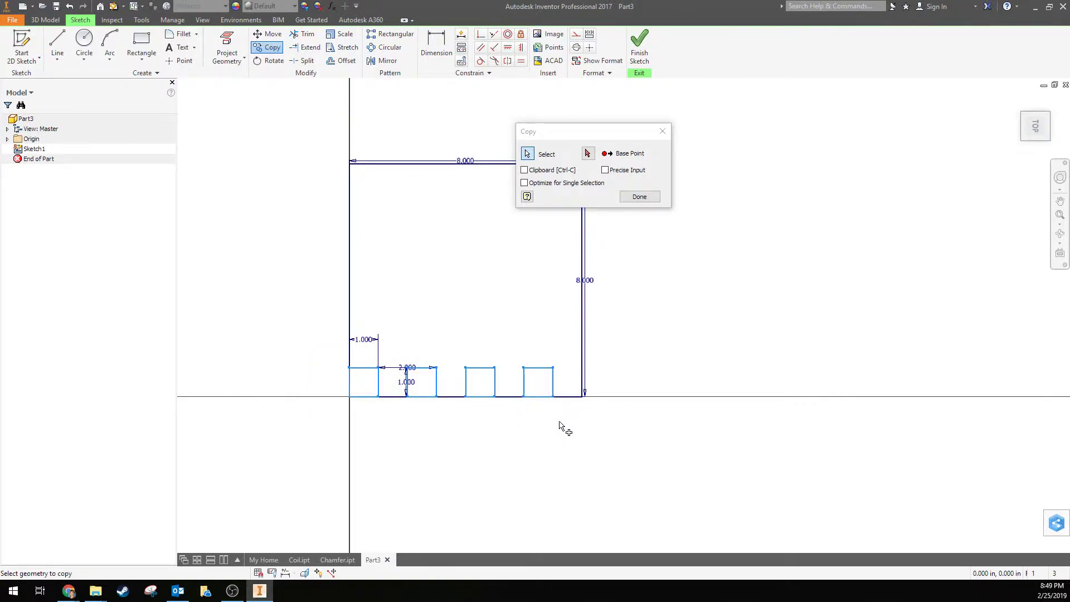
left_click(588, 154)
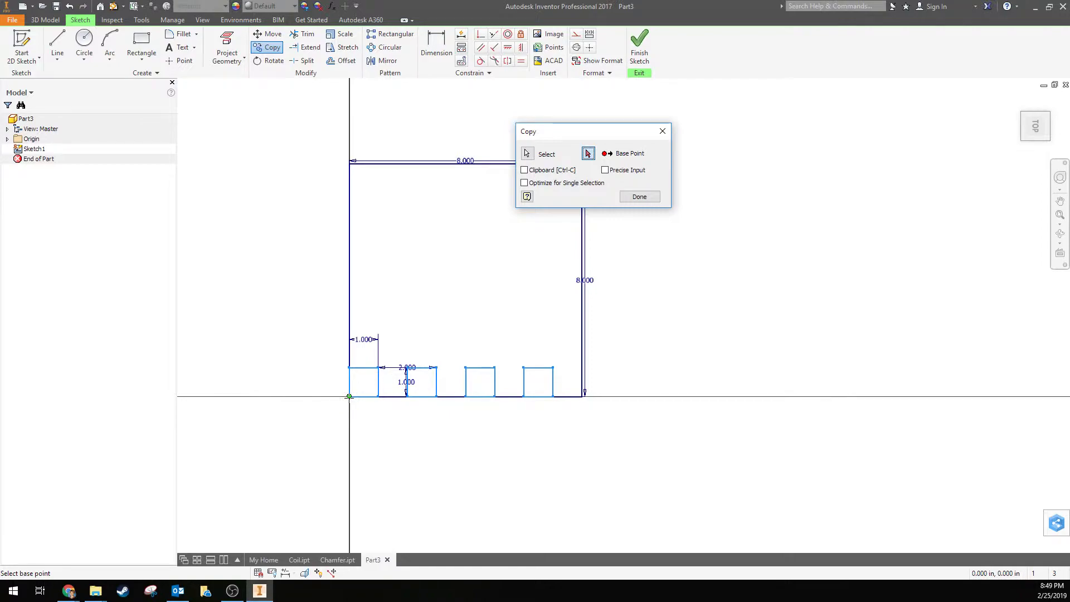
left_click(349, 396)
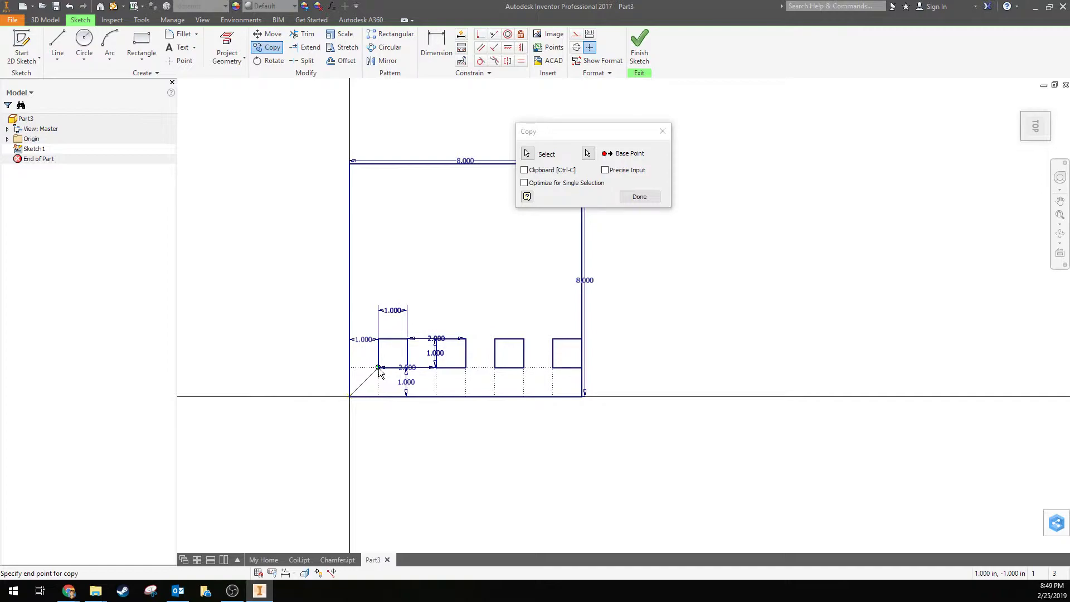
left_click(640, 197)
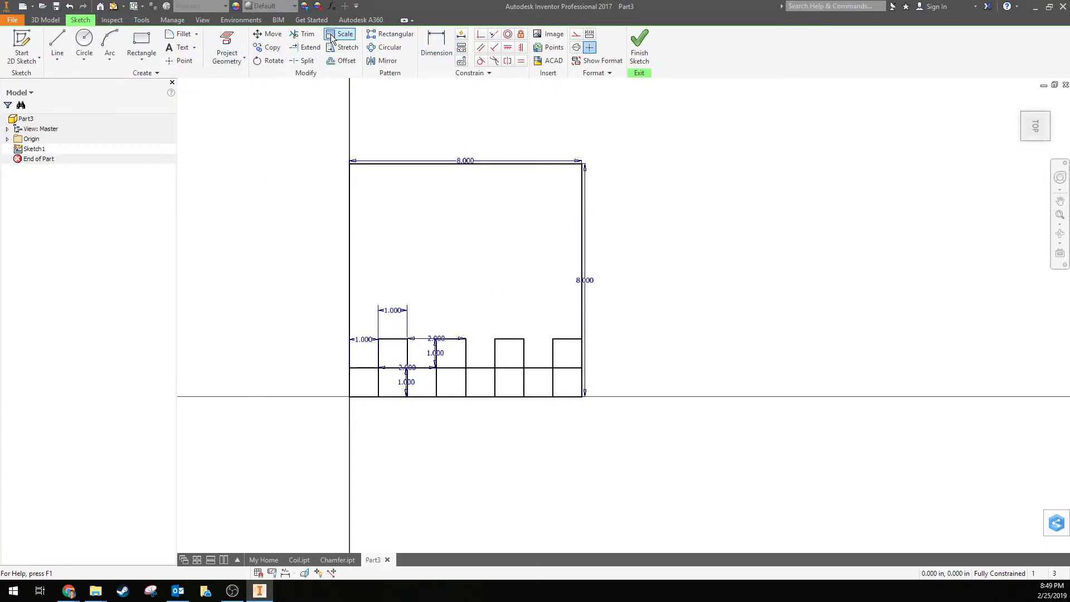
left_click(393, 34)
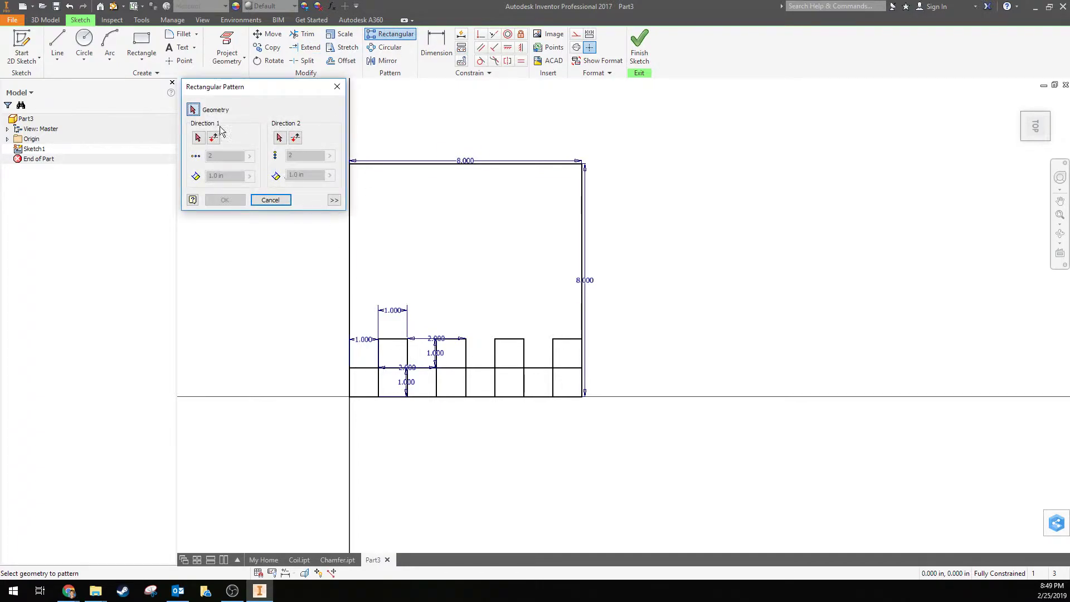
mouse_move(310, 322)
left_mouse_down()
mouse_move(362, 358)
mouse_move(596, 436)
mouse_move(570, 423)
left_mouse_up()
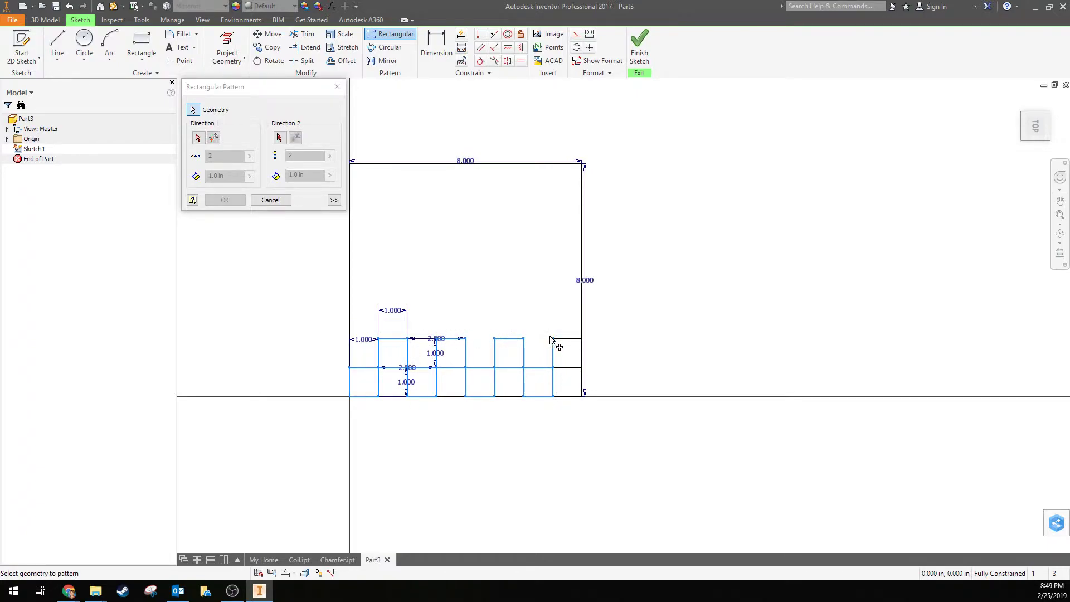
left_click_drag(548, 334, 602, 427)
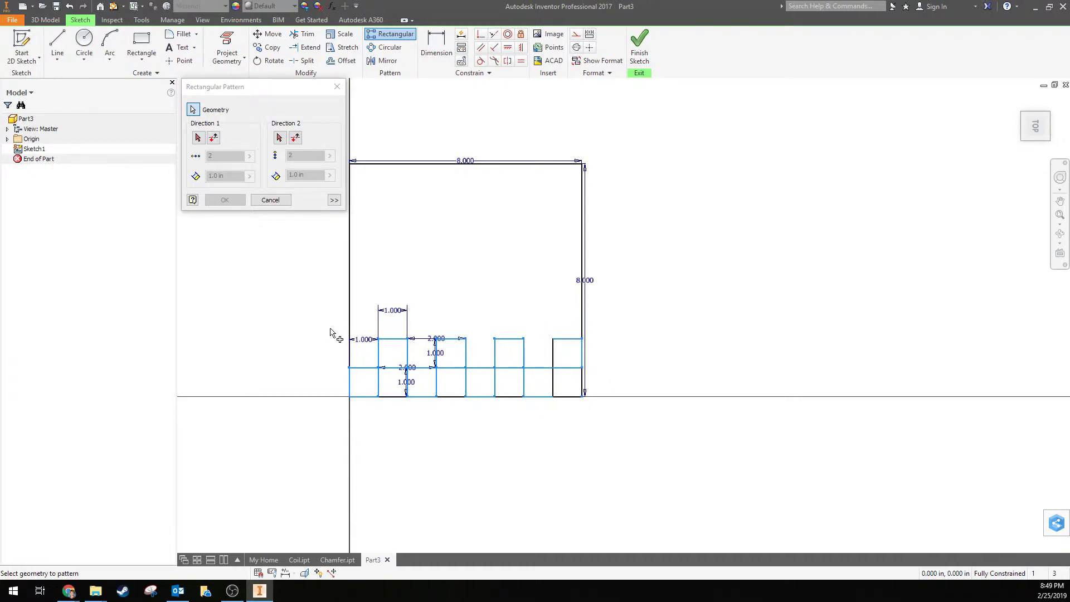
left_click_drag(568, 386, 360, 319)
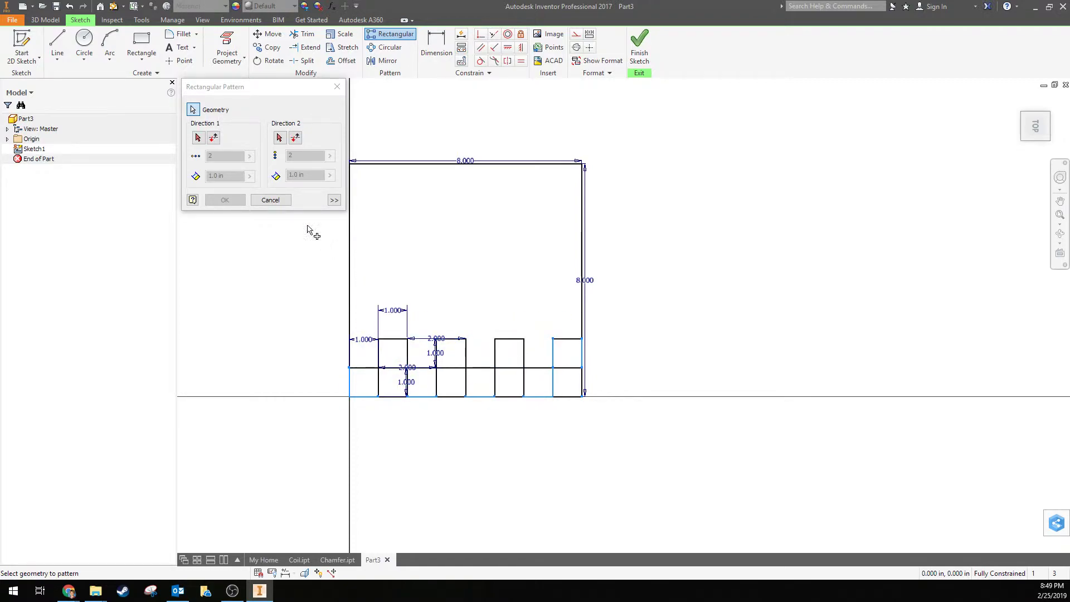
left_click(270, 199)
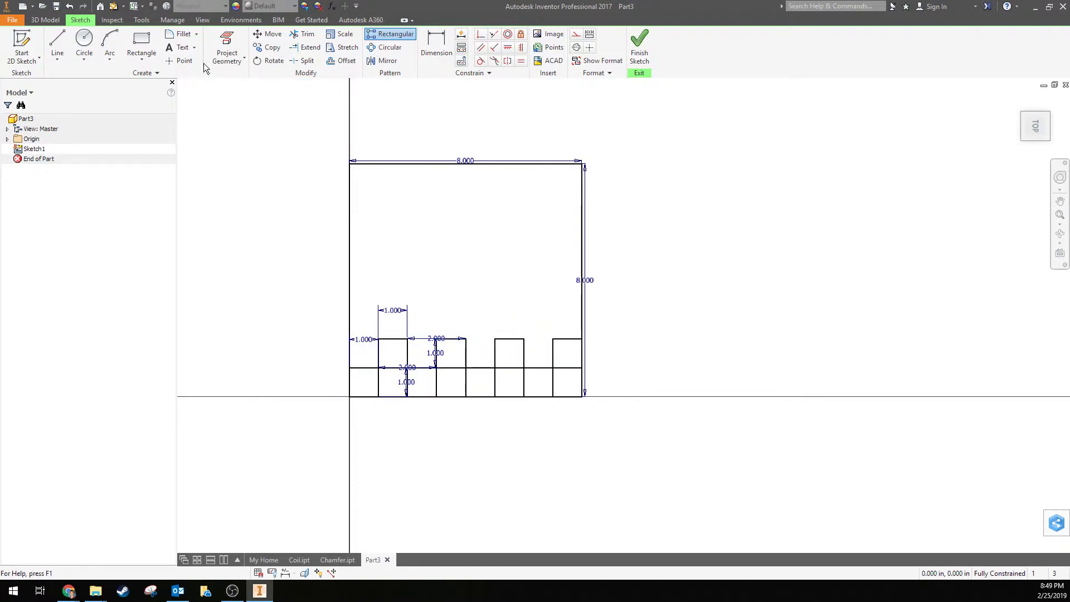
- Create a rectangular pattern of the two staggered rows with 4 instances spaced 2 in apart, running up the large square's vertical edge
left_click(397, 35)
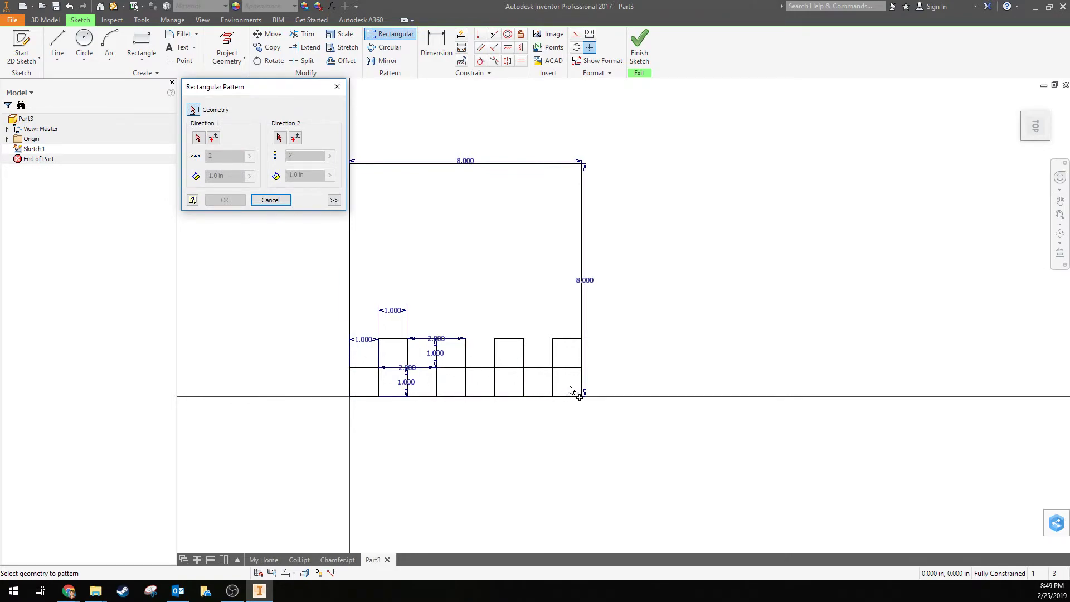
mouse_move(328, 323)
left_mouse_down()
mouse_move(436, 362)
mouse_move(559, 383)
mouse_move(587, 395)
mouse_move(594, 411)
left_mouse_up()
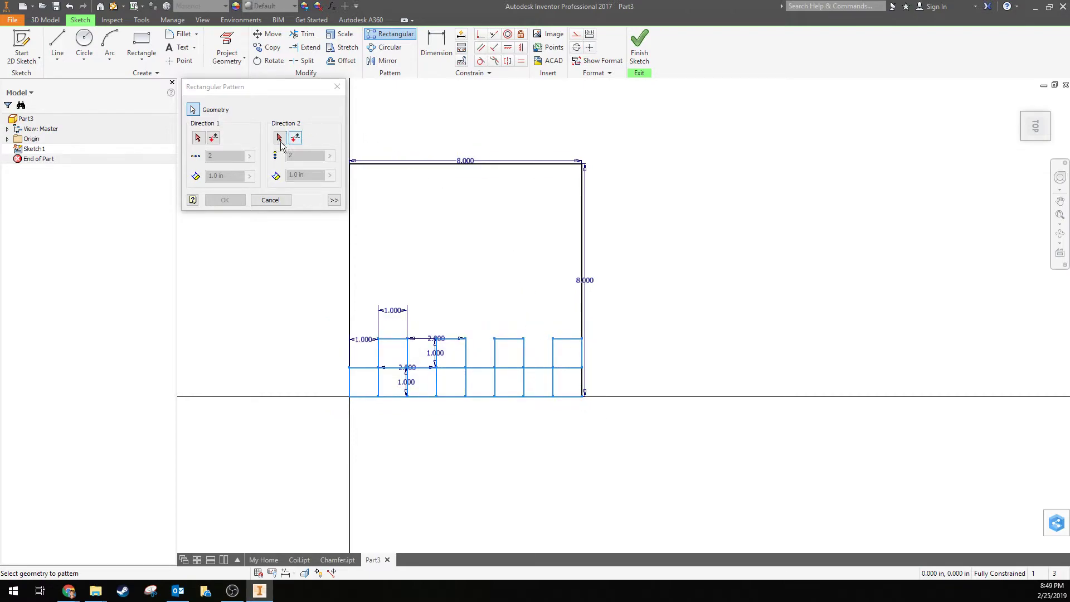
left_click(199, 138)
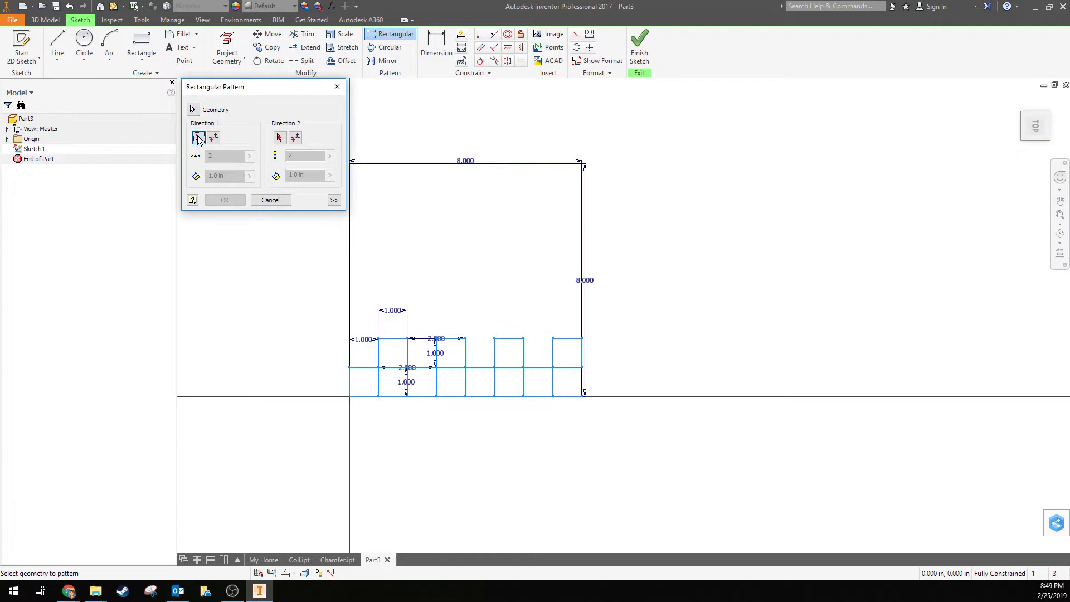
left_click(351, 311)
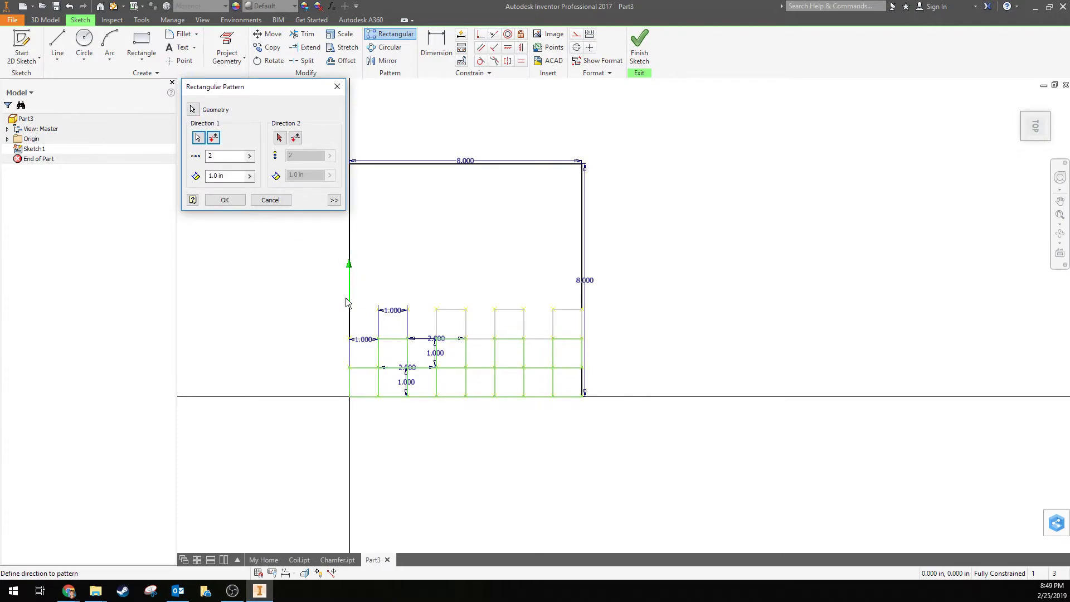
double_click(217, 156)
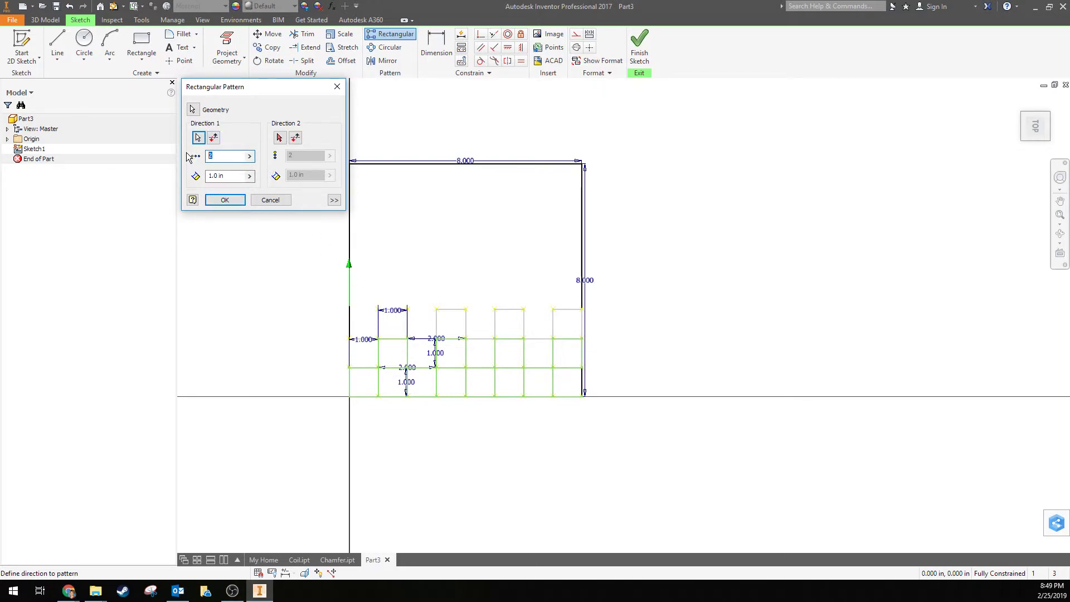
type("4")
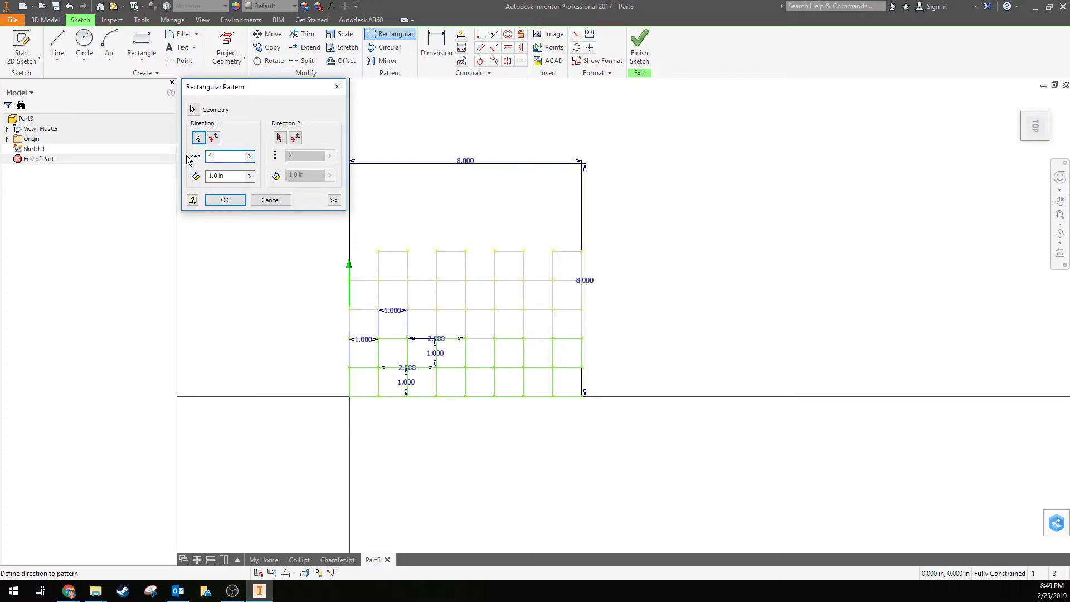
key("Tab")
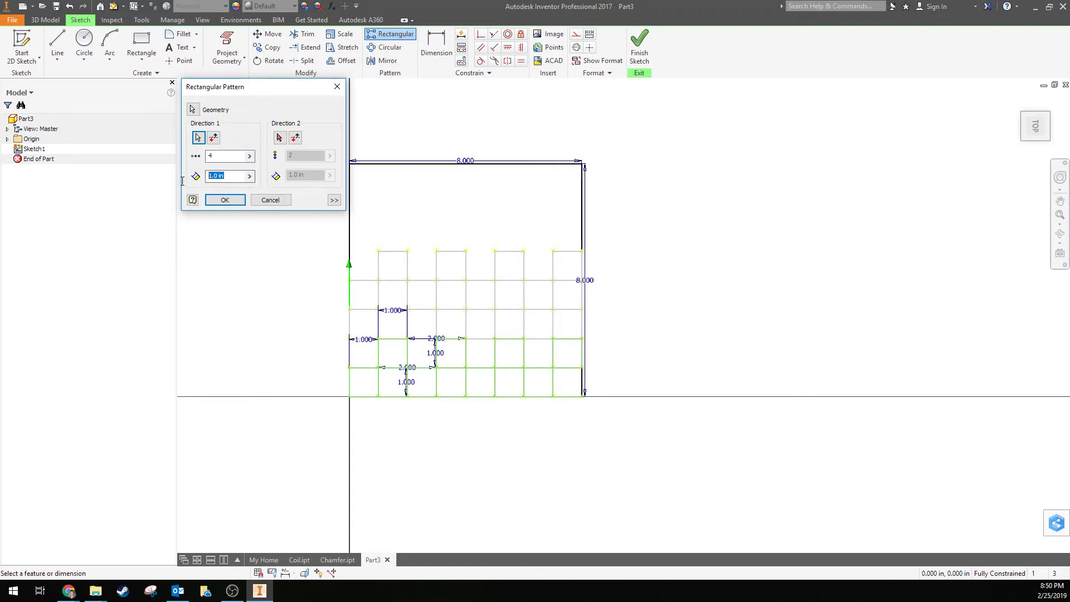
type("2")
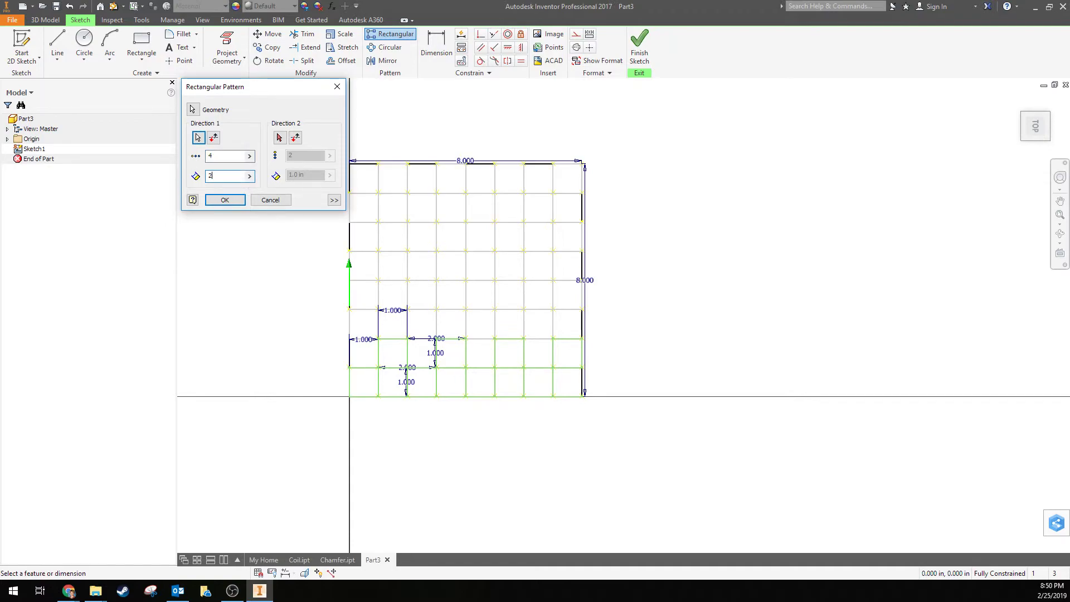
left_click(225, 200)
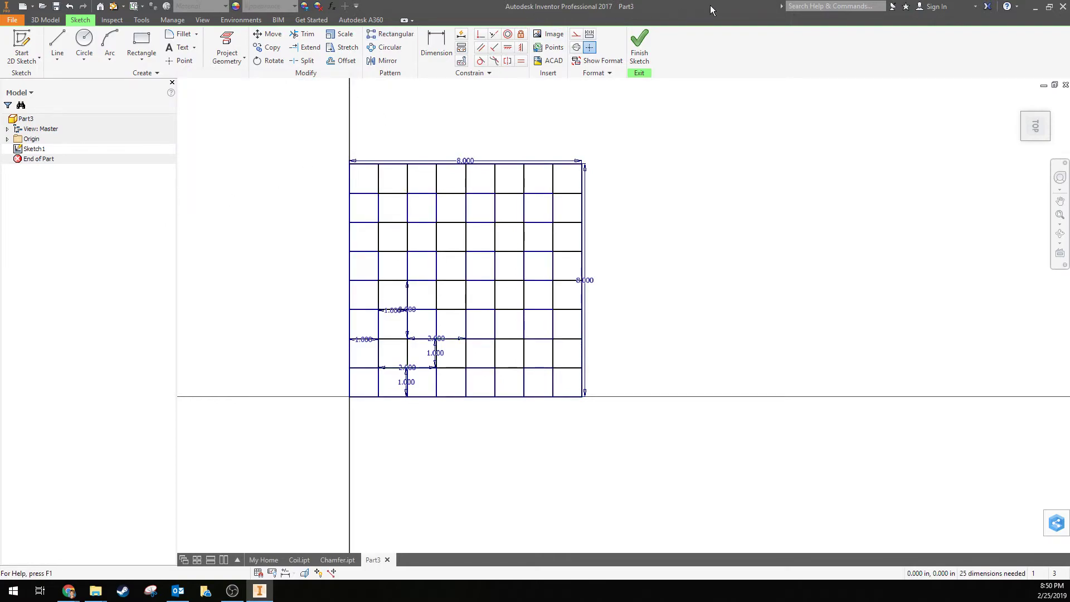
- Finish the sketch and extrude the profile of alternating checkerboard squares by 0.1 in
left_click(641, 38)
scroll(516, 195, "up", 8)
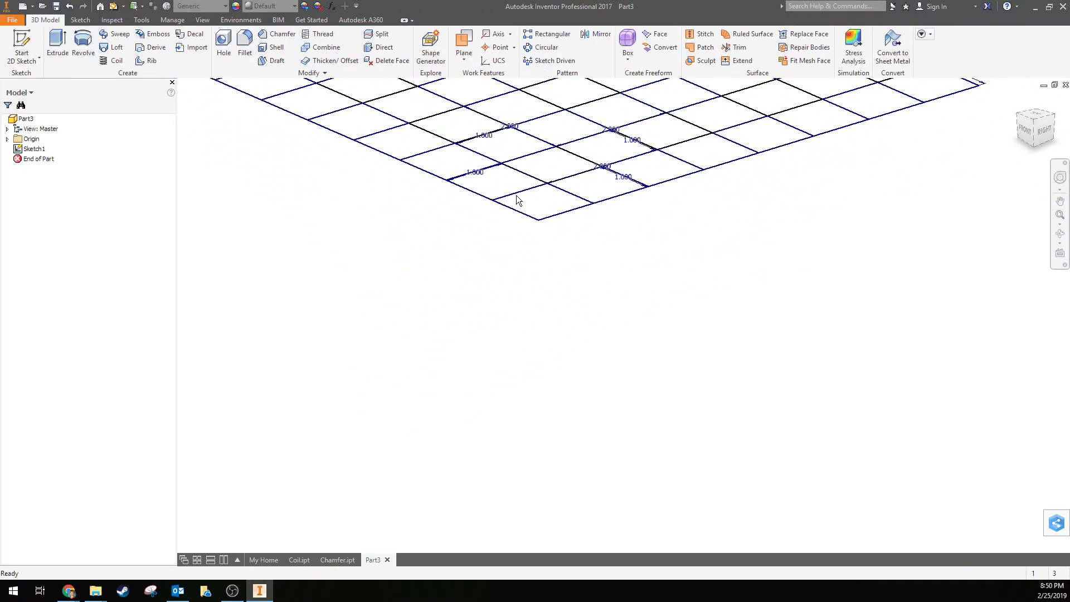
middle_click_drag(516, 196, 474, 421)
scroll(474, 386, "down", 3)
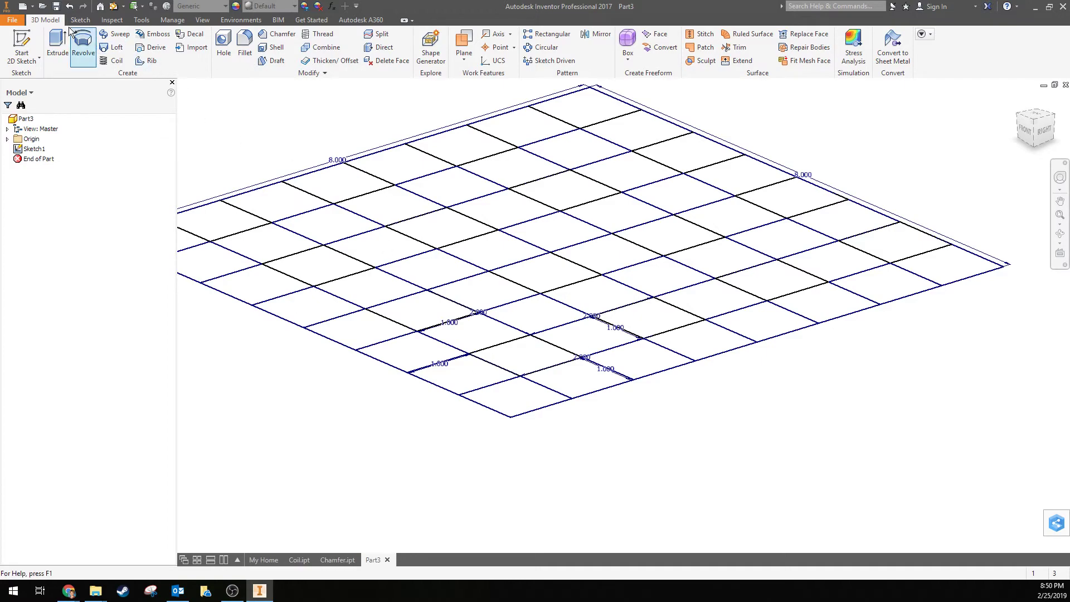
left_click(58, 48)
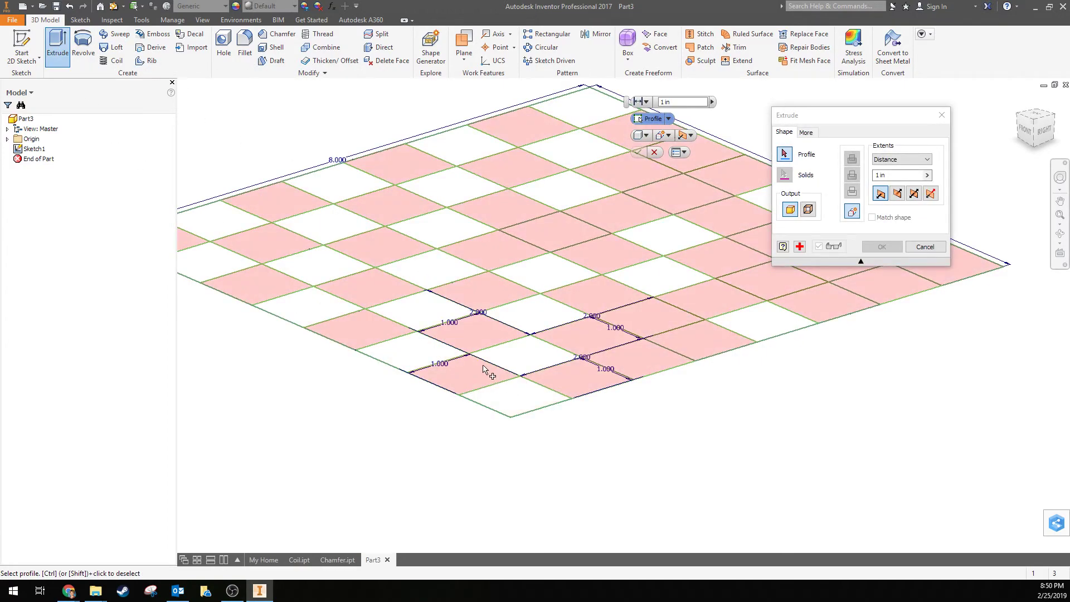
left_click(483, 366)
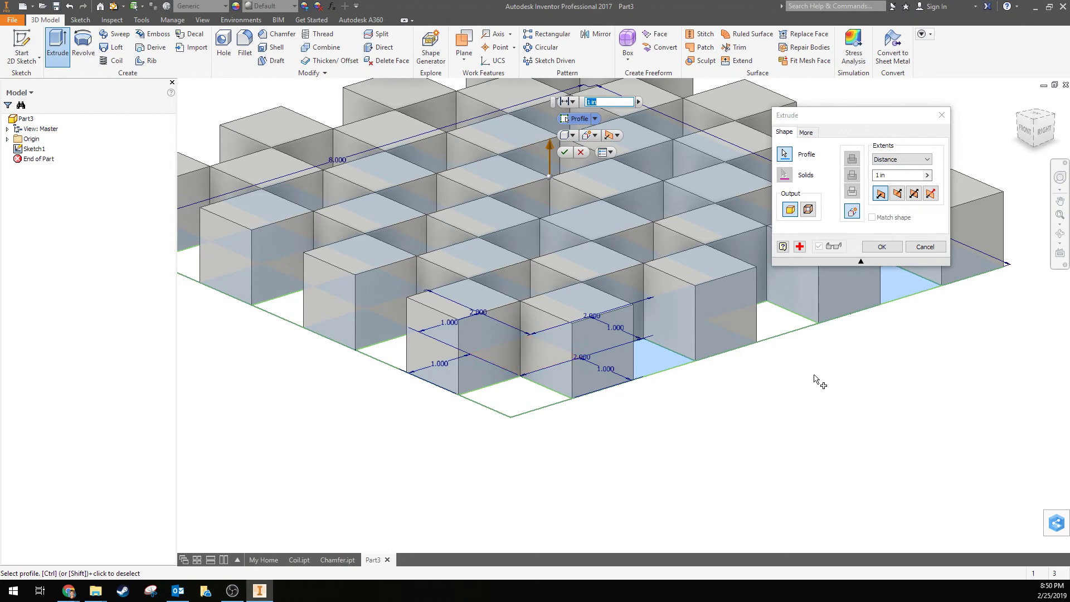
left_click(887, 175)
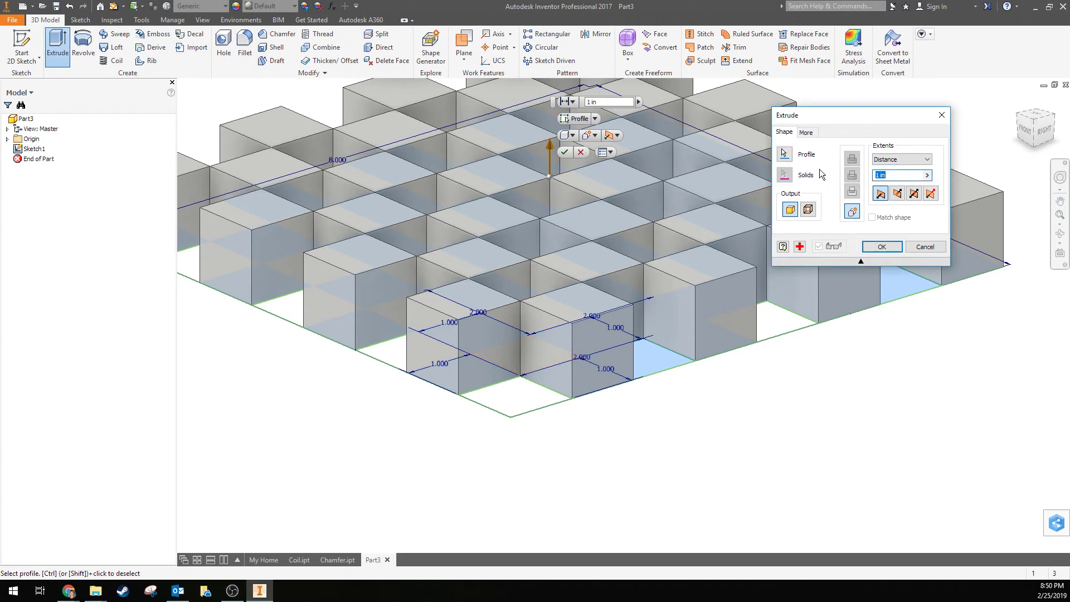
type(".1")
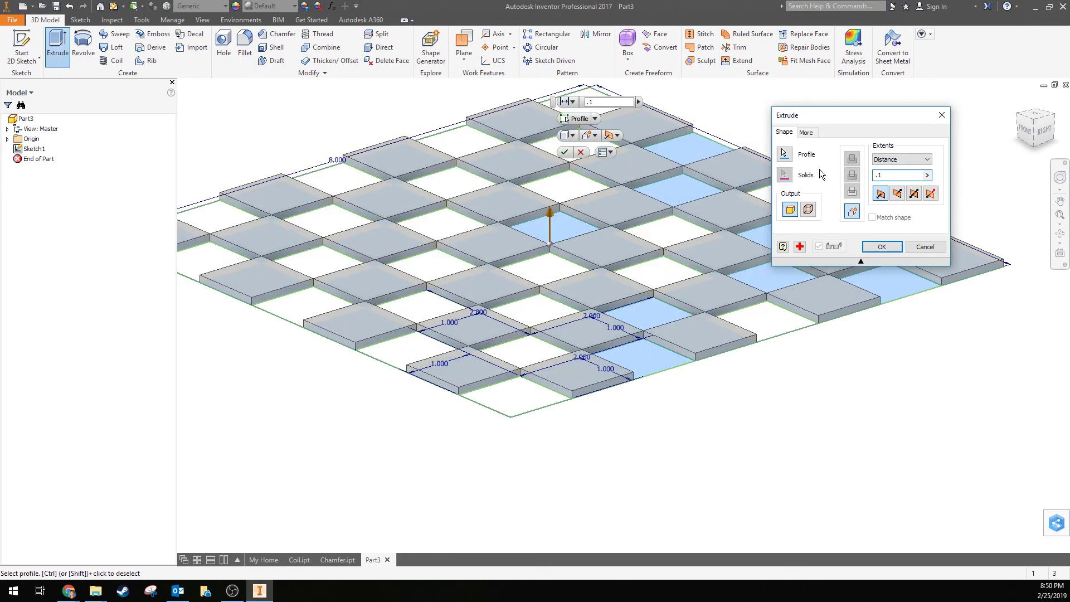
key("Return")
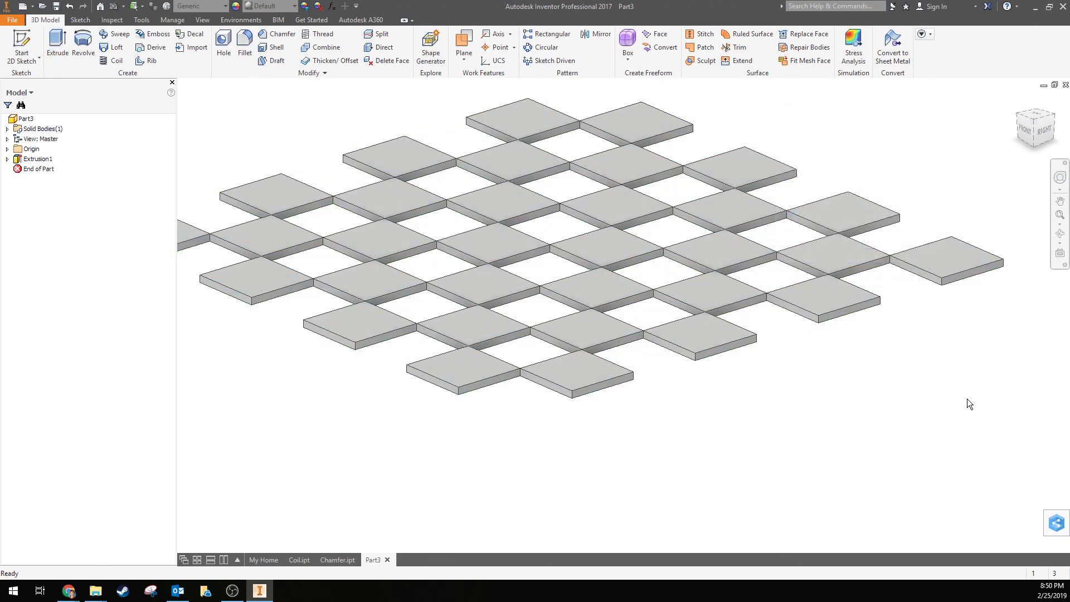